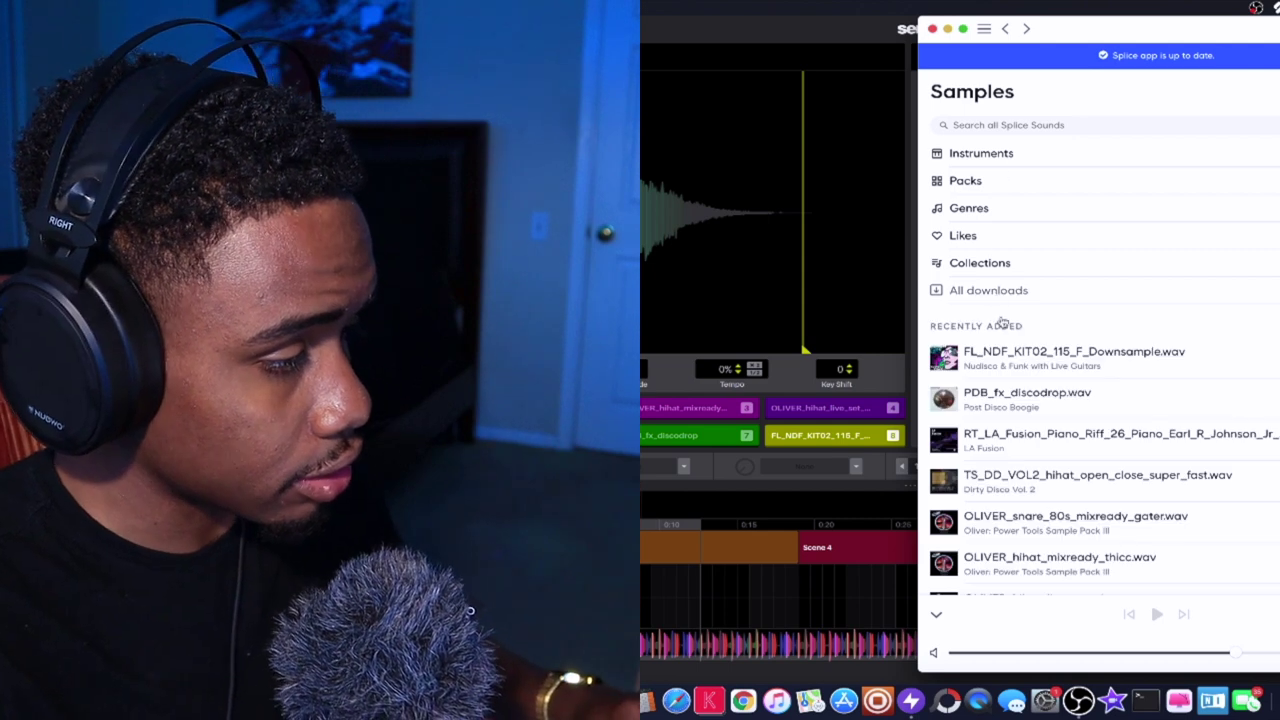
pyautogui.moveTo(1020, 420); pyautogui.dragTo(535, 430)
pyautogui.moveTo(215, 430); pyautogui.dragTo(727, 410)
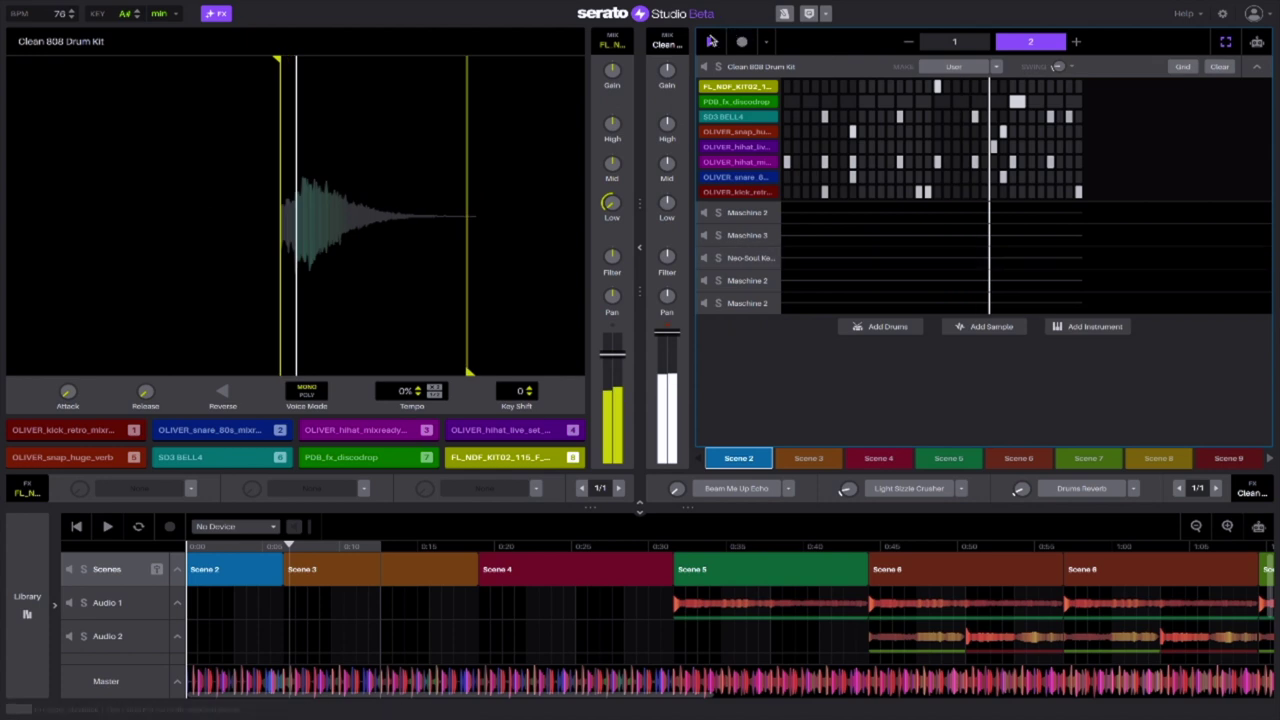
# Step: Stop Scene 2 playback and select the FL_NDF_KIT02 sample row in the Clean 808 Drum Kit
pyautogui.click(710, 42)
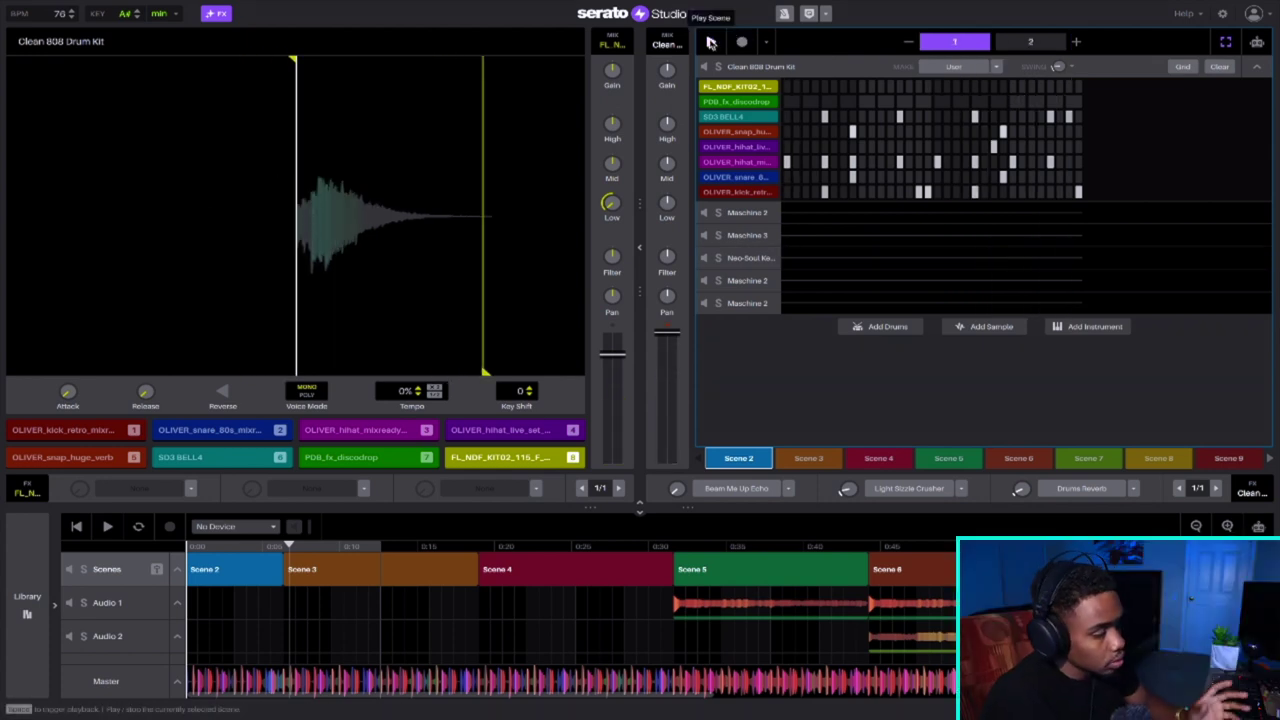
pyautogui.click(748, 88)
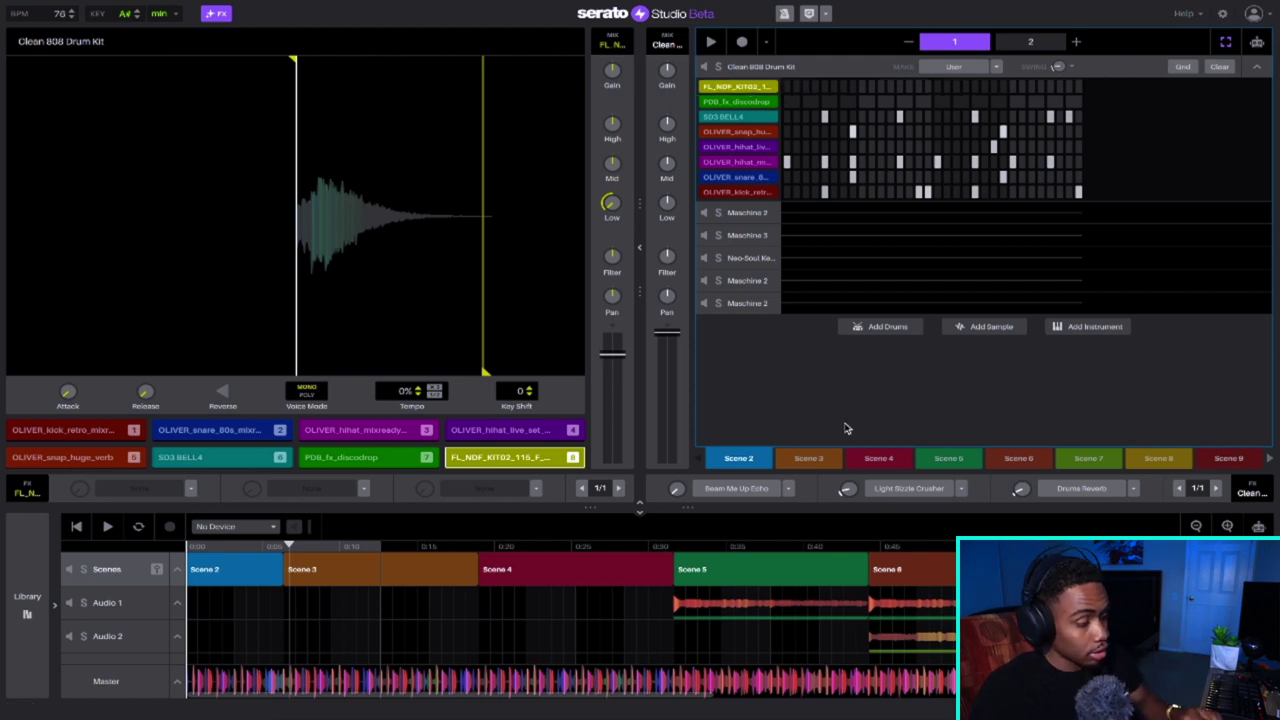
# Step: Switch to Scene 3 and inspect the Neo-Soul Keys Studio 2 instrument and its iZotope Vinyl effect, declining the update and closing both plugin windows
pyautogui.click(812, 458)
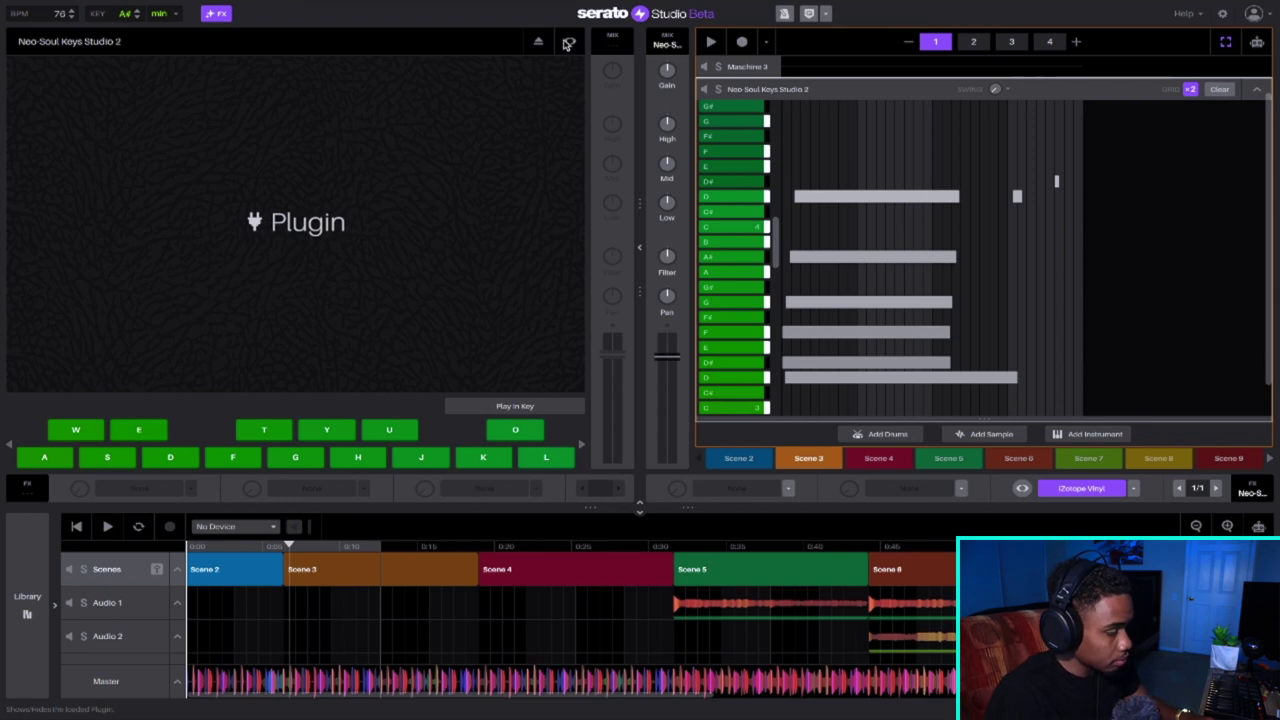
pyautogui.click(569, 44)
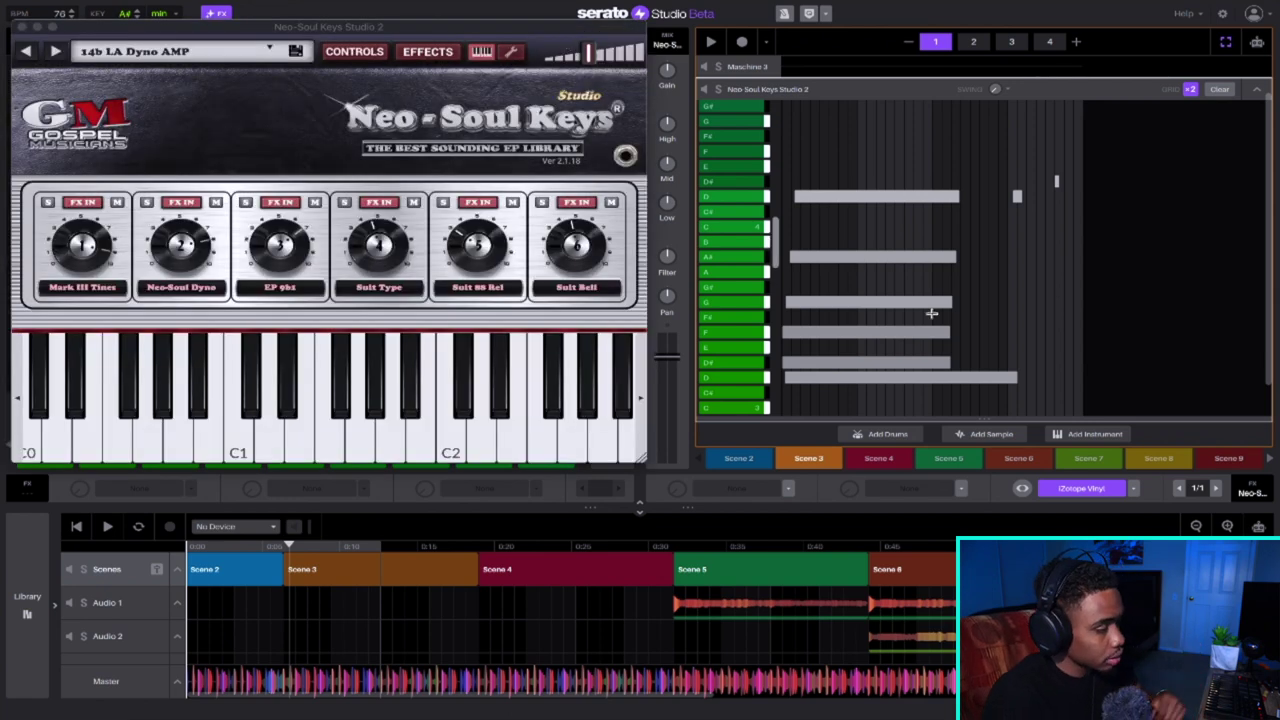
pyautogui.click(1022, 489)
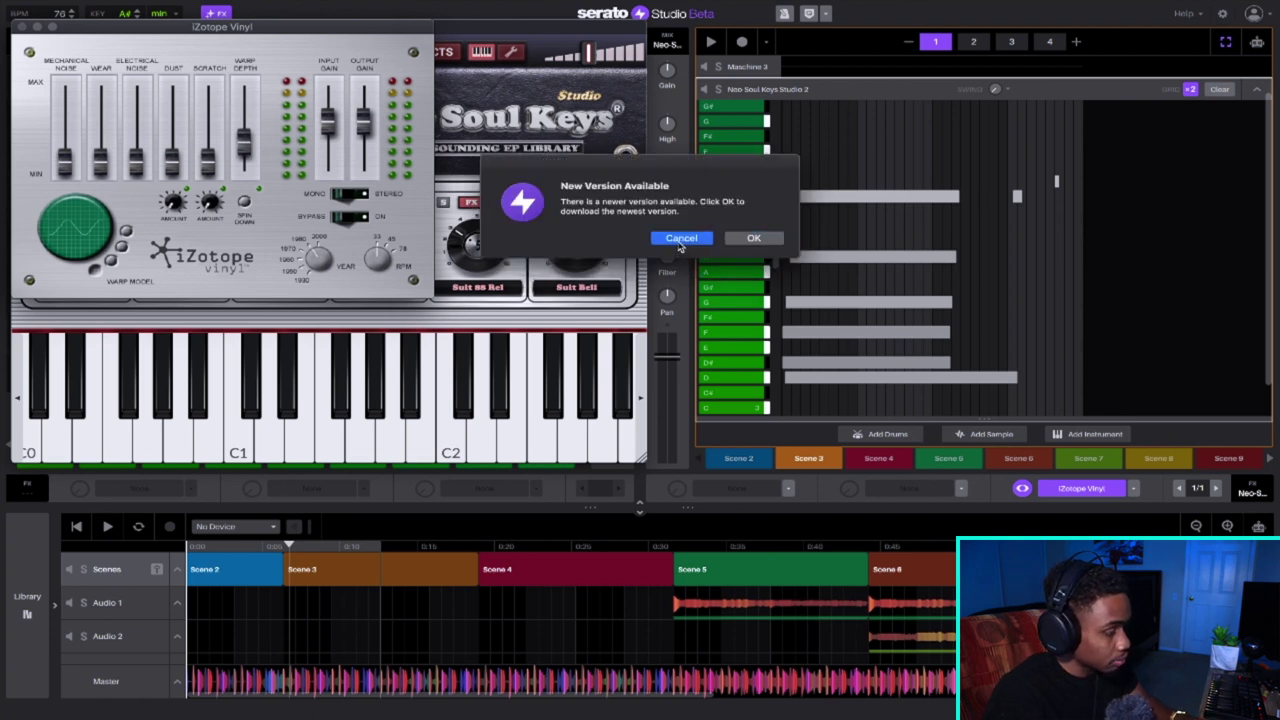
pyautogui.click(680, 240)
pyautogui.click(22, 28)
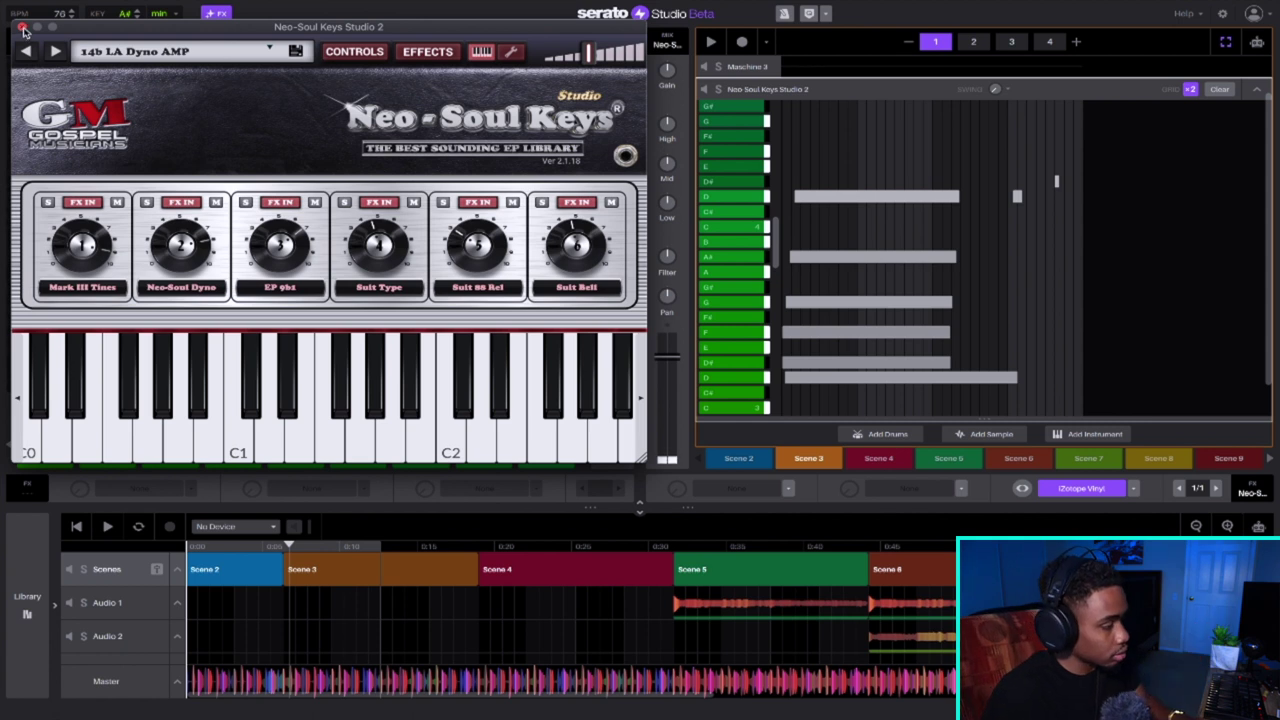
pyautogui.click(22, 27)
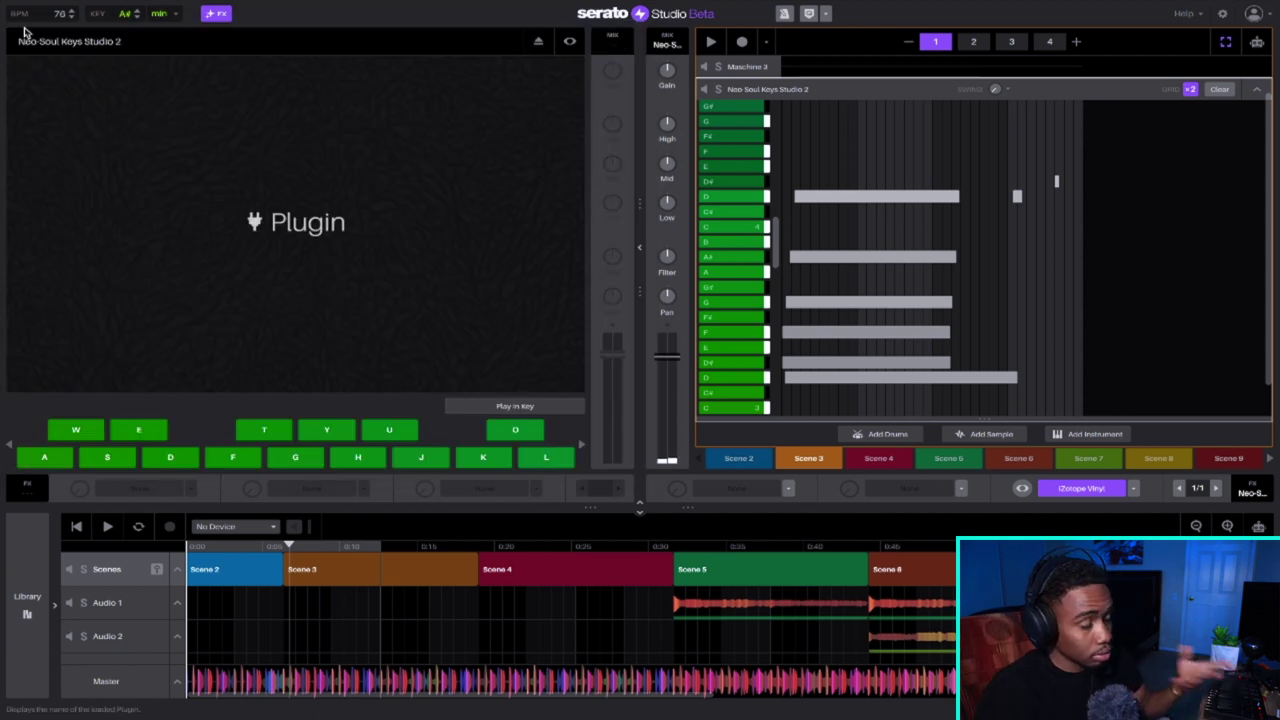
# Step: Audition Scene 3 and Scene 4, soloing the Maschine 3 deck to hear its part
pyautogui.click(709, 42)
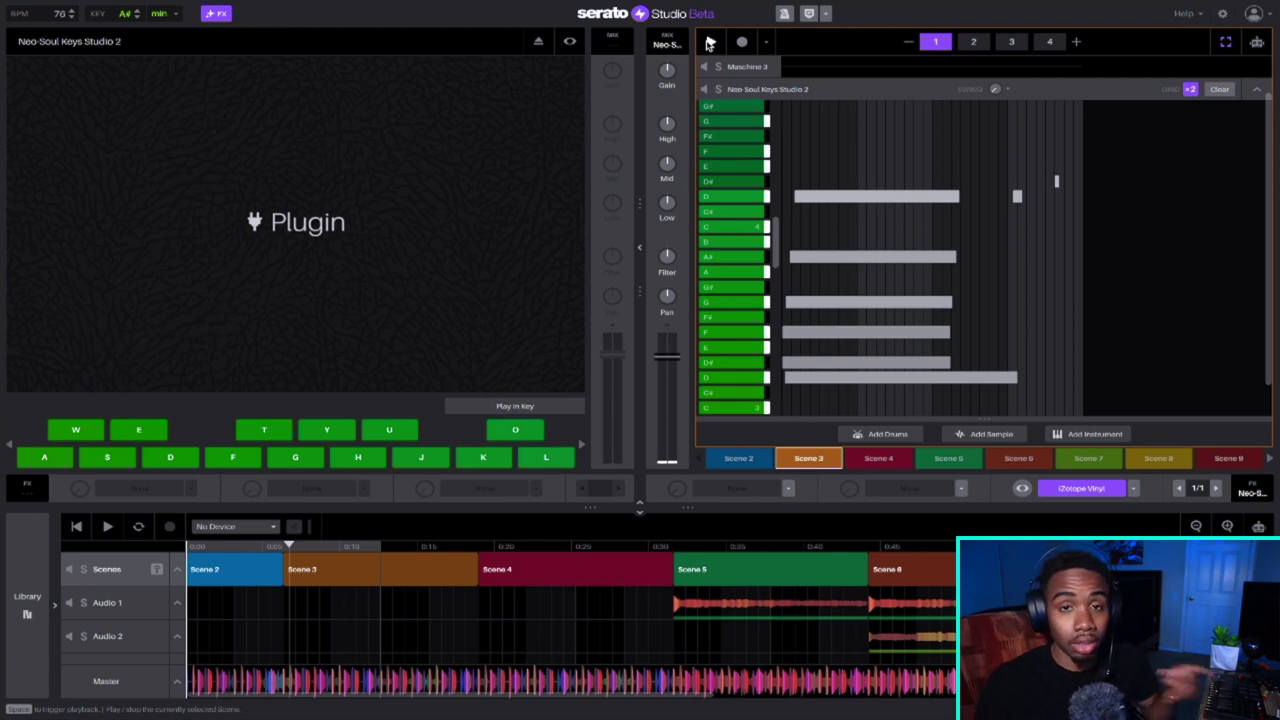
pyautogui.moveTo(664, 6)
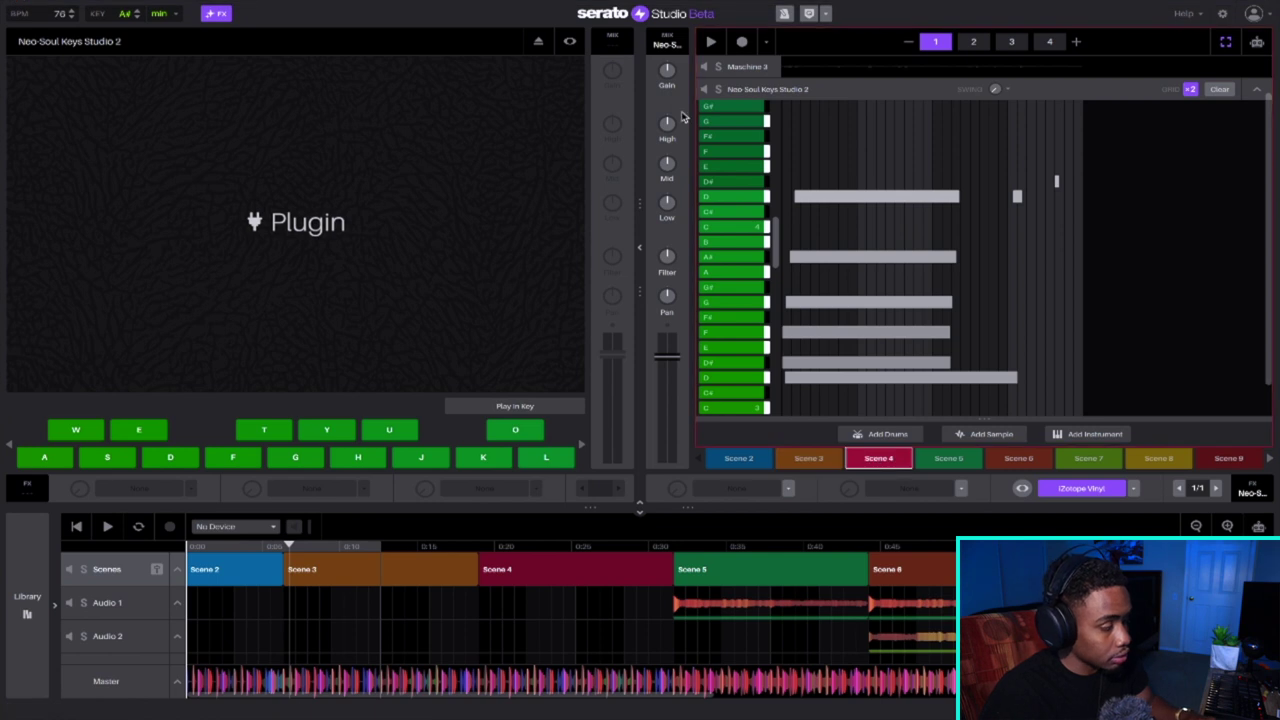
pyautogui.press('space')
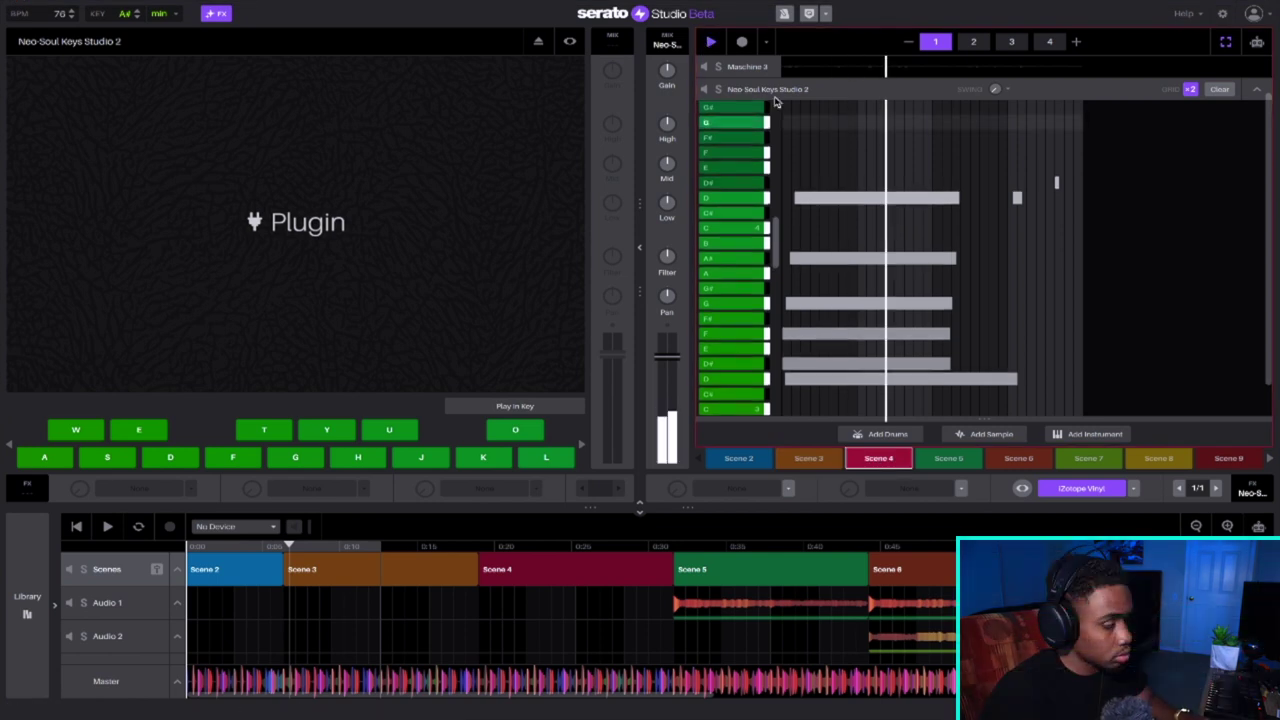
pyautogui.scroll(2, 760, 75)
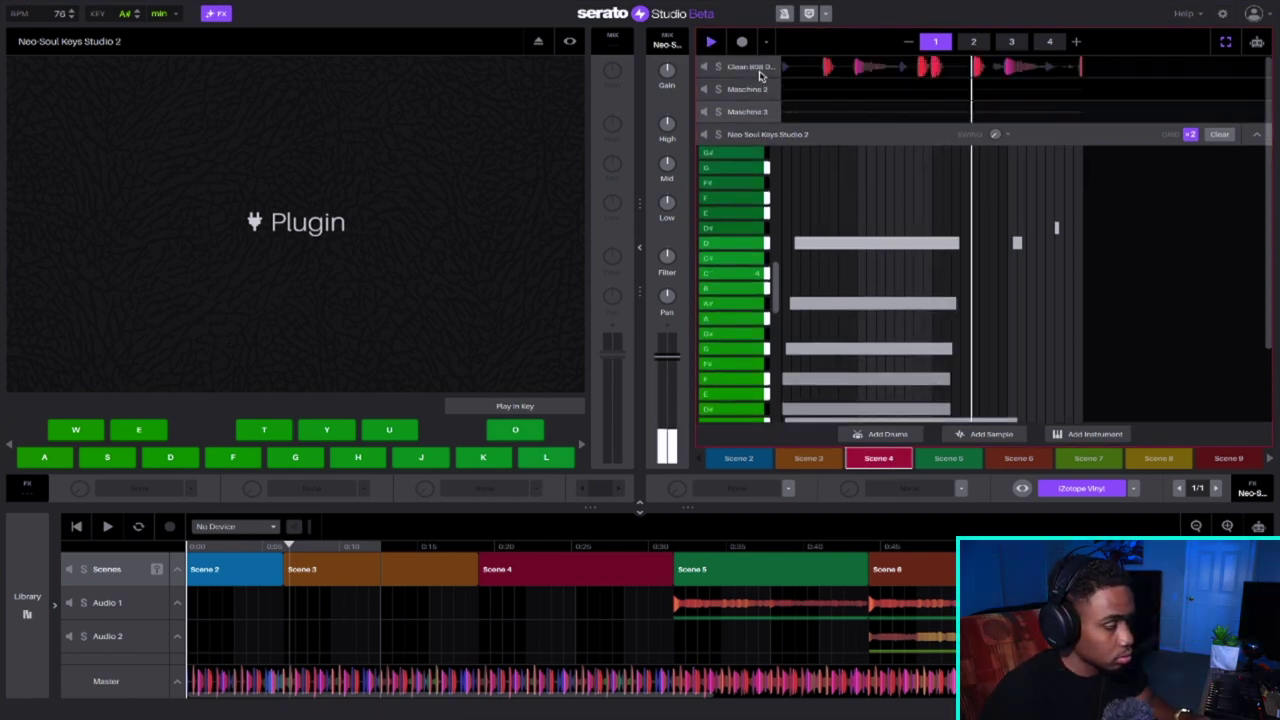
pyautogui.click(719, 112)
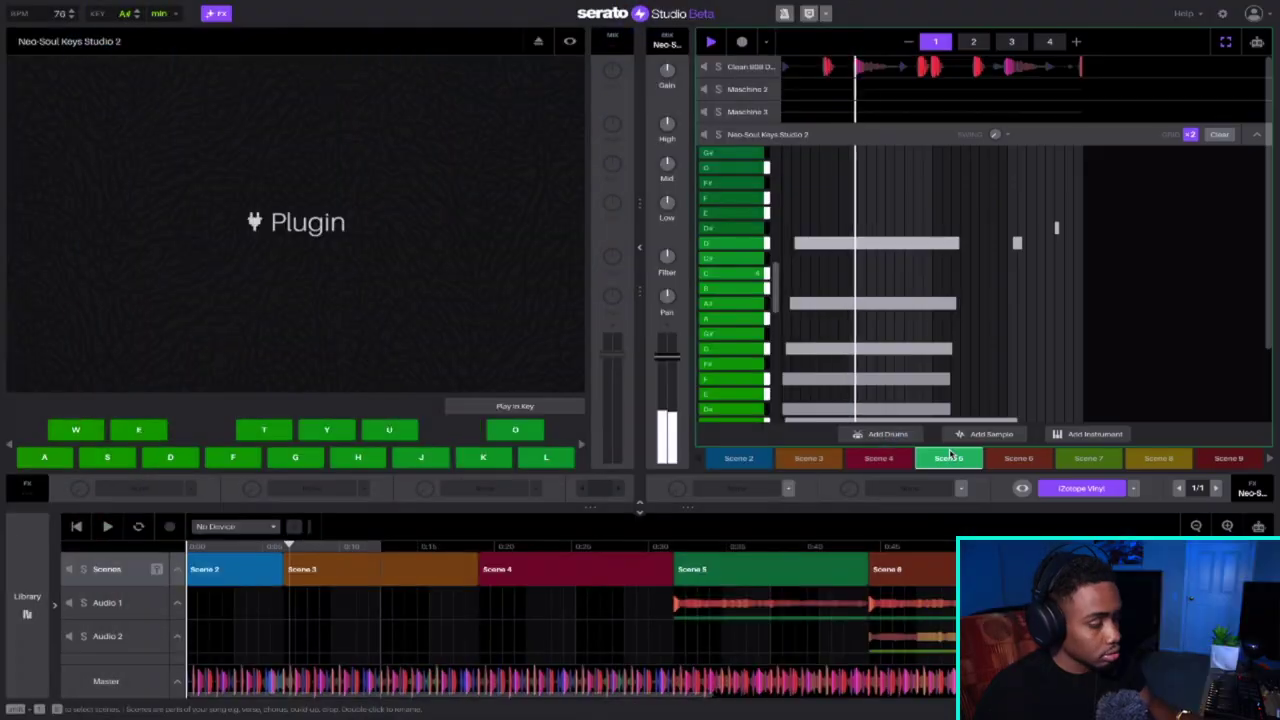
# Step: Review the Neo-Soul Keys notes in Scene 5, and play Scene 6
pyautogui.scroll(-1, 878, 272)
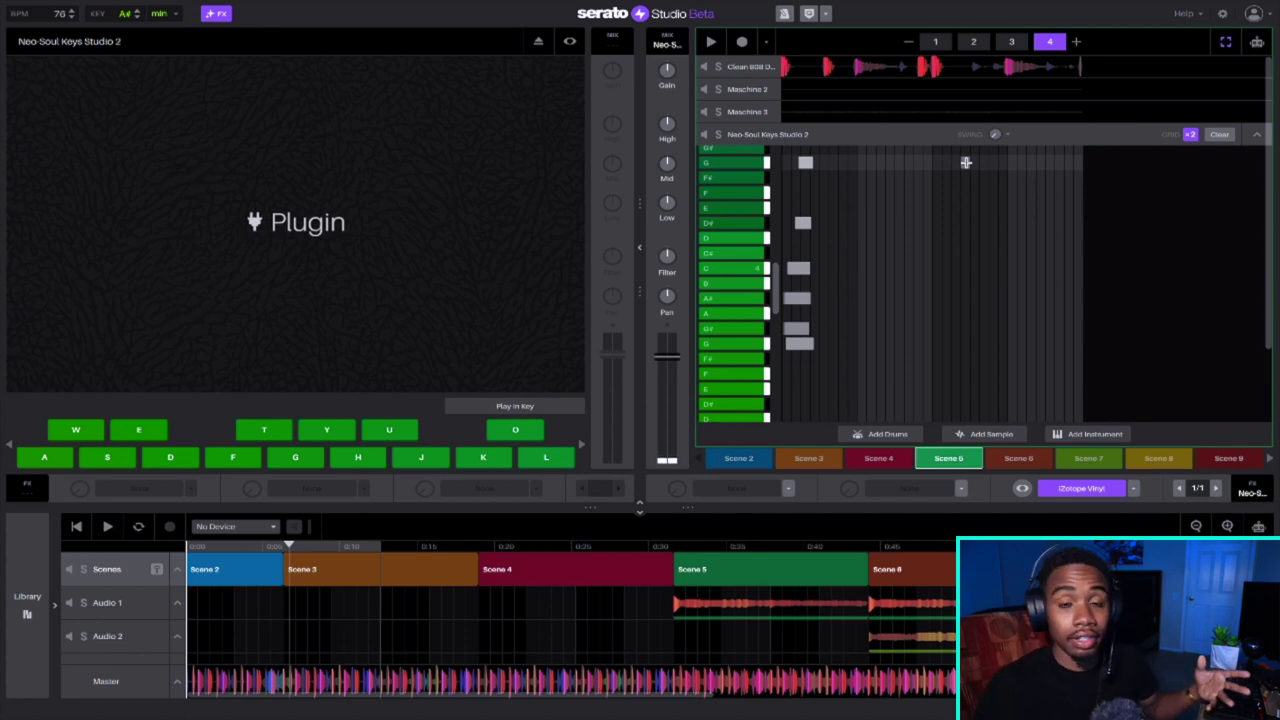
pyautogui.click(1018, 458)
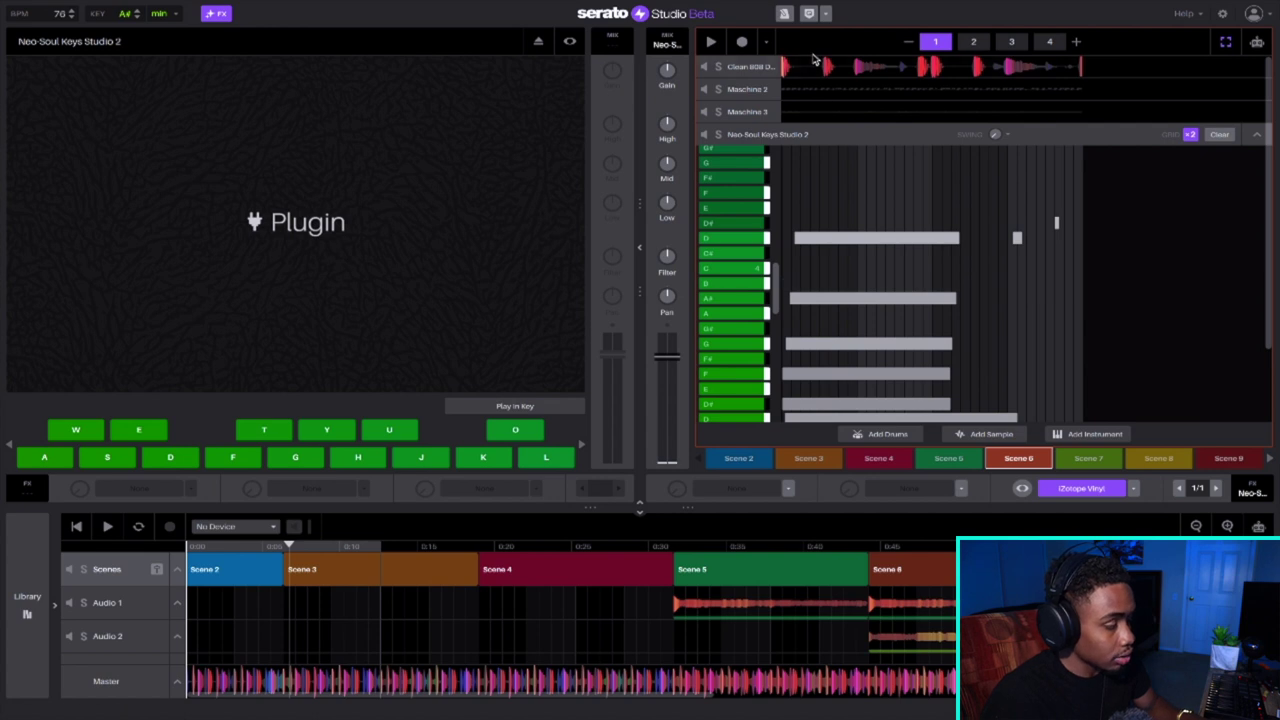
pyautogui.press('space')
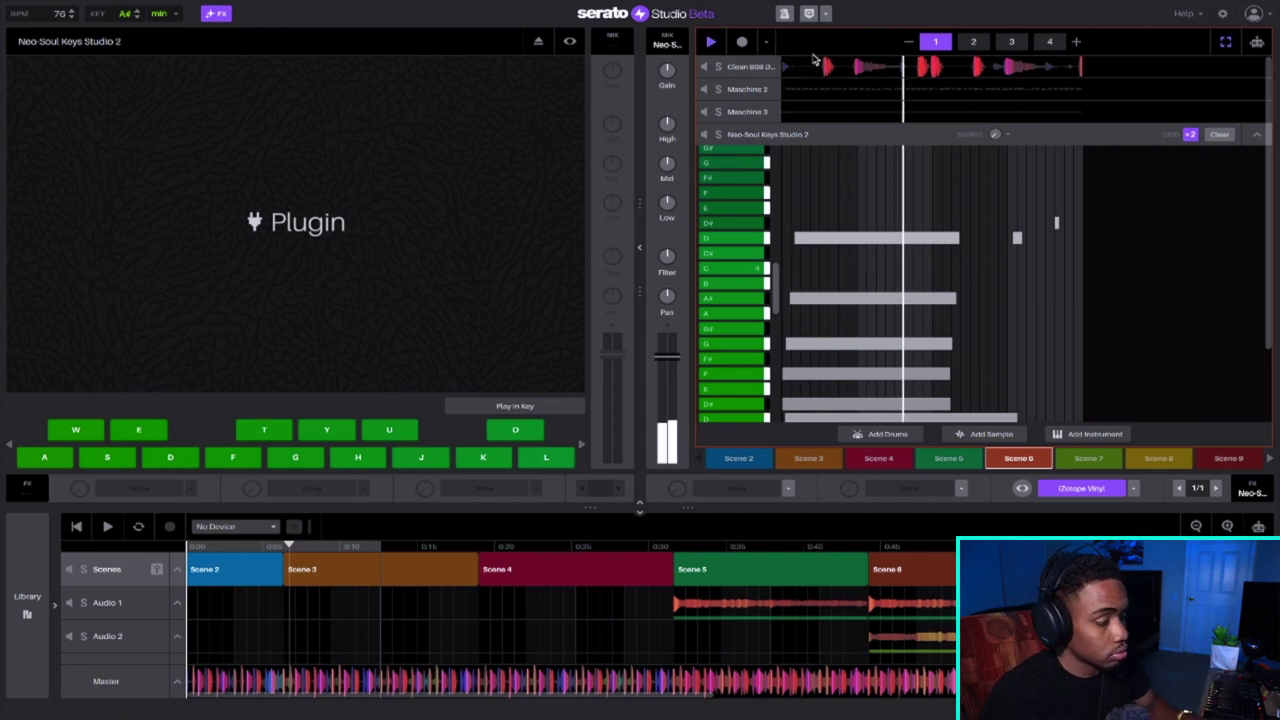
# Step: Solo the first Maschine 2 deck in Scene 6 and inspect its 700 Jitter Lead sound in the plugin window, closing it when done
pyautogui.click(744, 90)
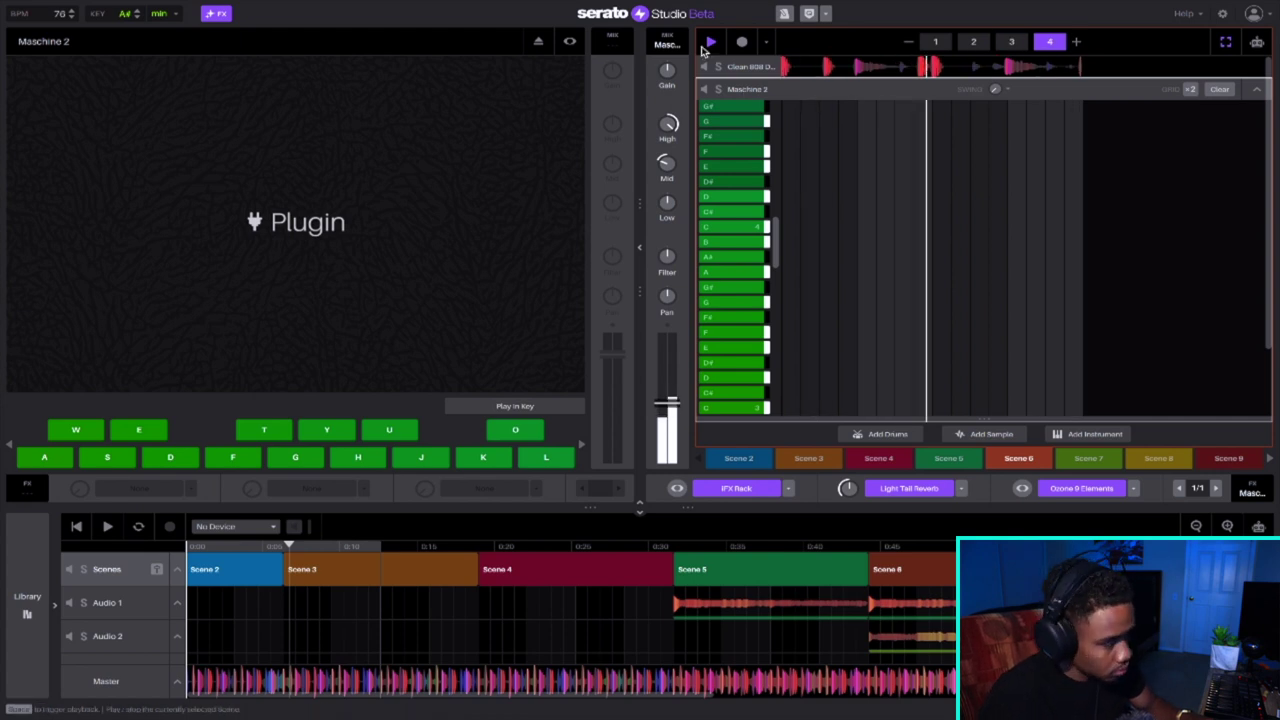
pyautogui.click(718, 90)
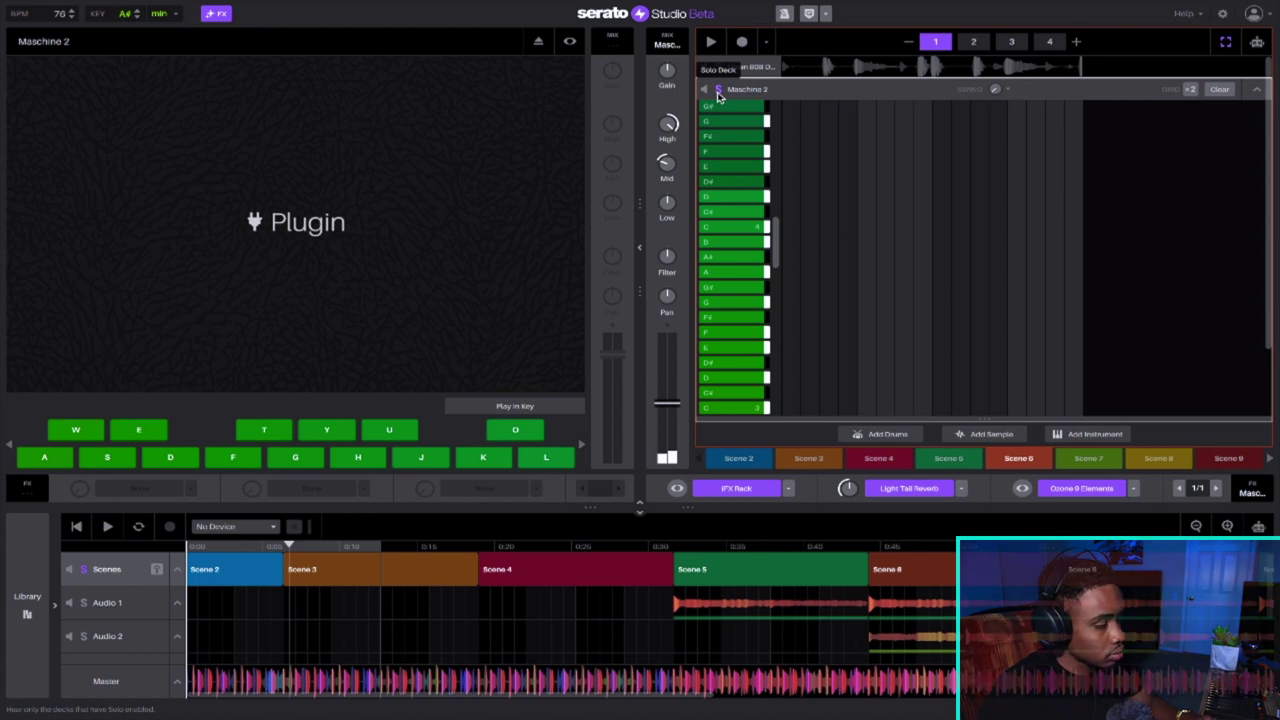
pyautogui.click(200, 289)
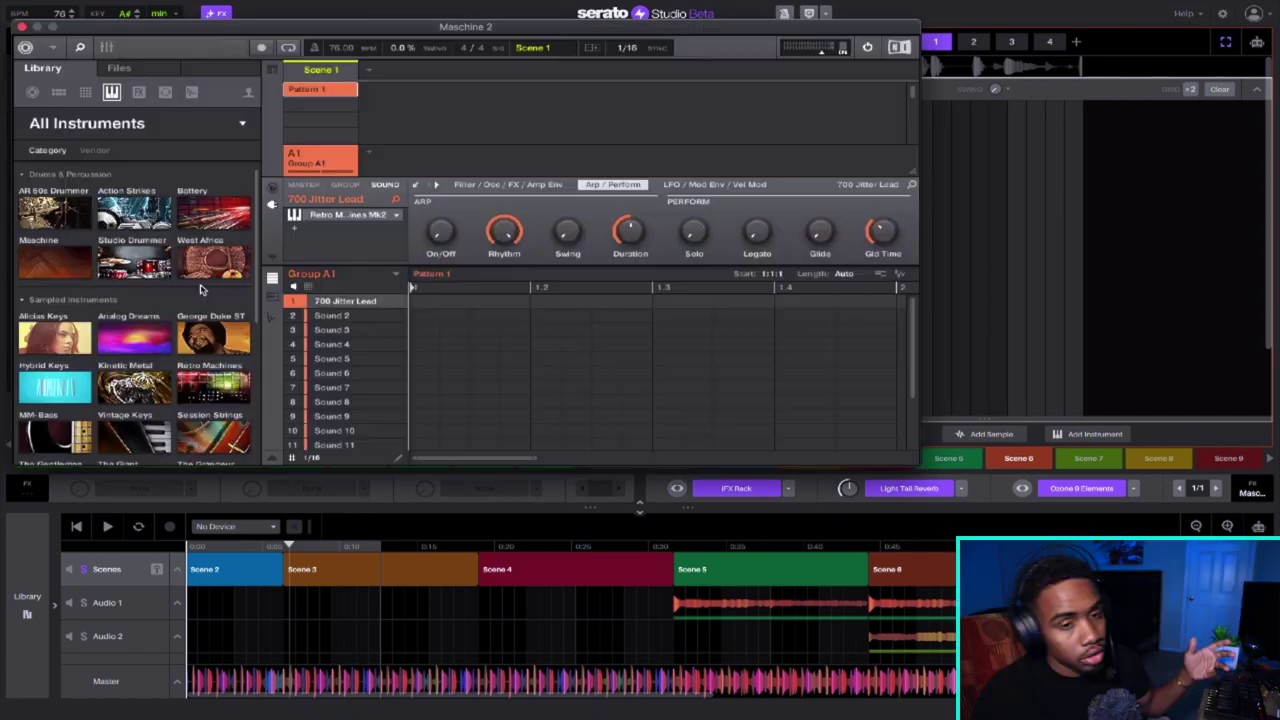
pyautogui.click(325, 219)
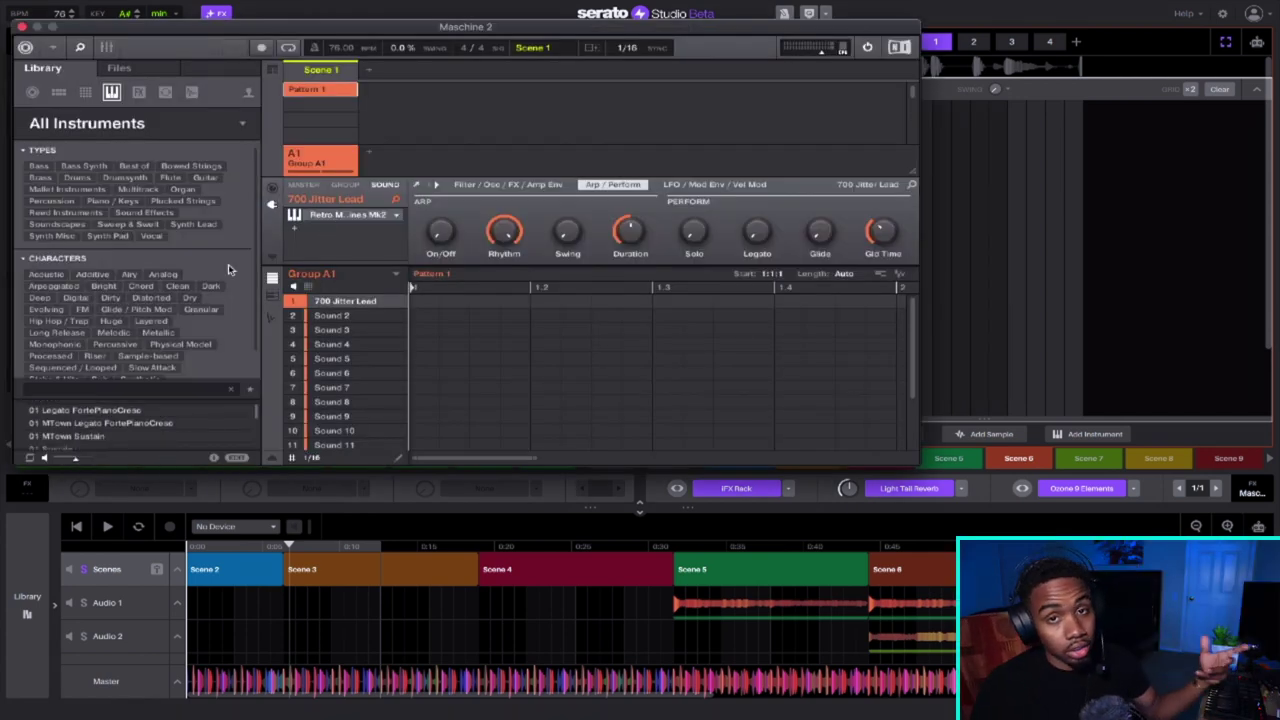
pyautogui.press('super+w')
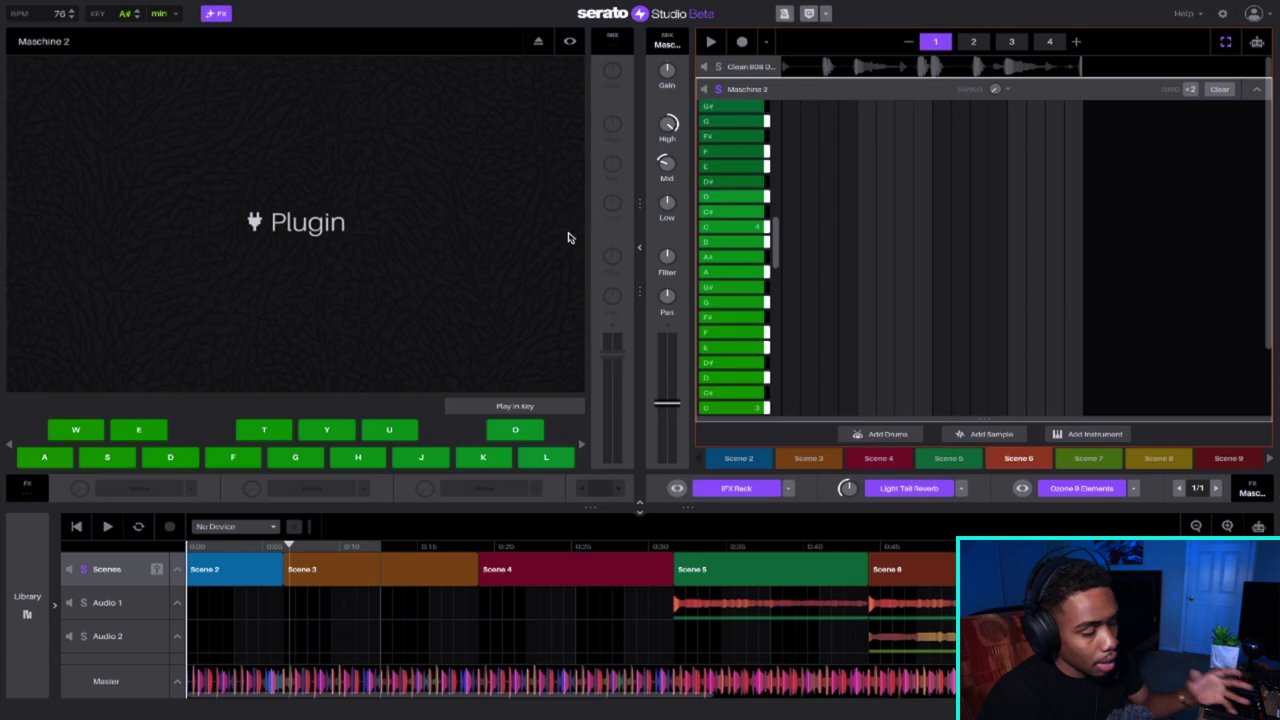
# Step: Check the first effect on the Maschine 2 deck, collapse the deck and stop Scene 6 playback
pyautogui.click(676, 487)
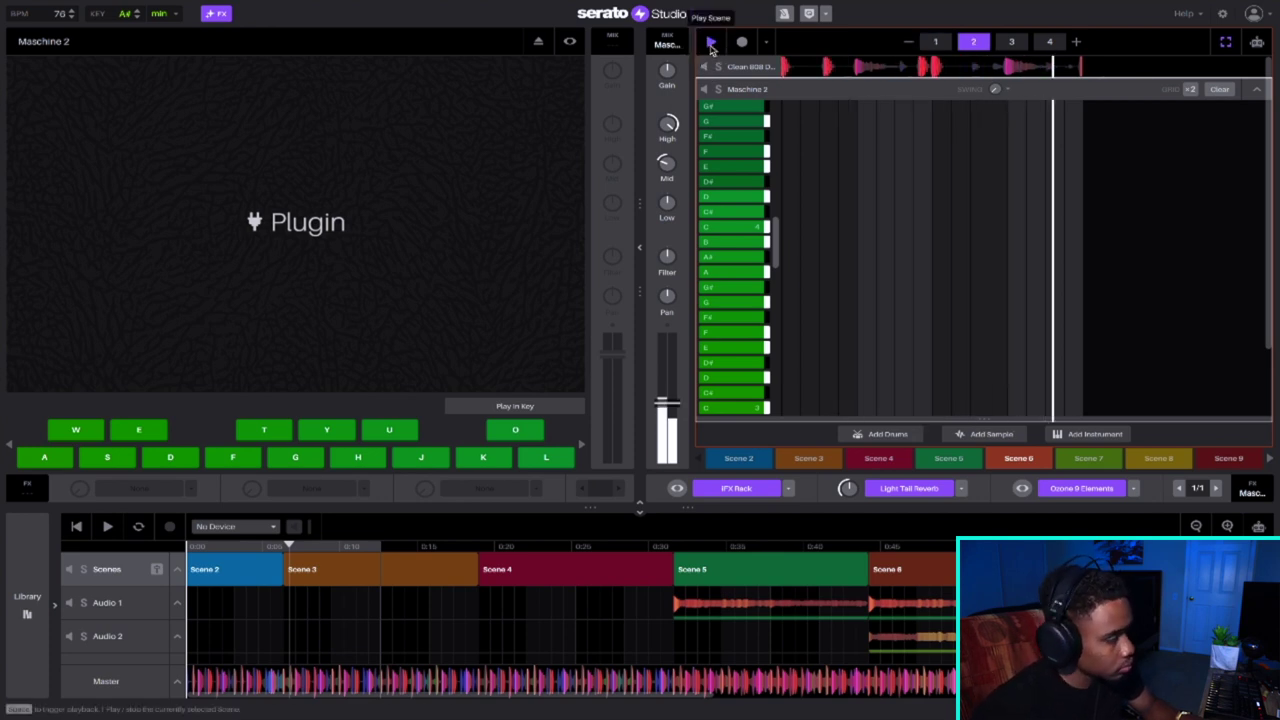
pyautogui.click(1257, 90)
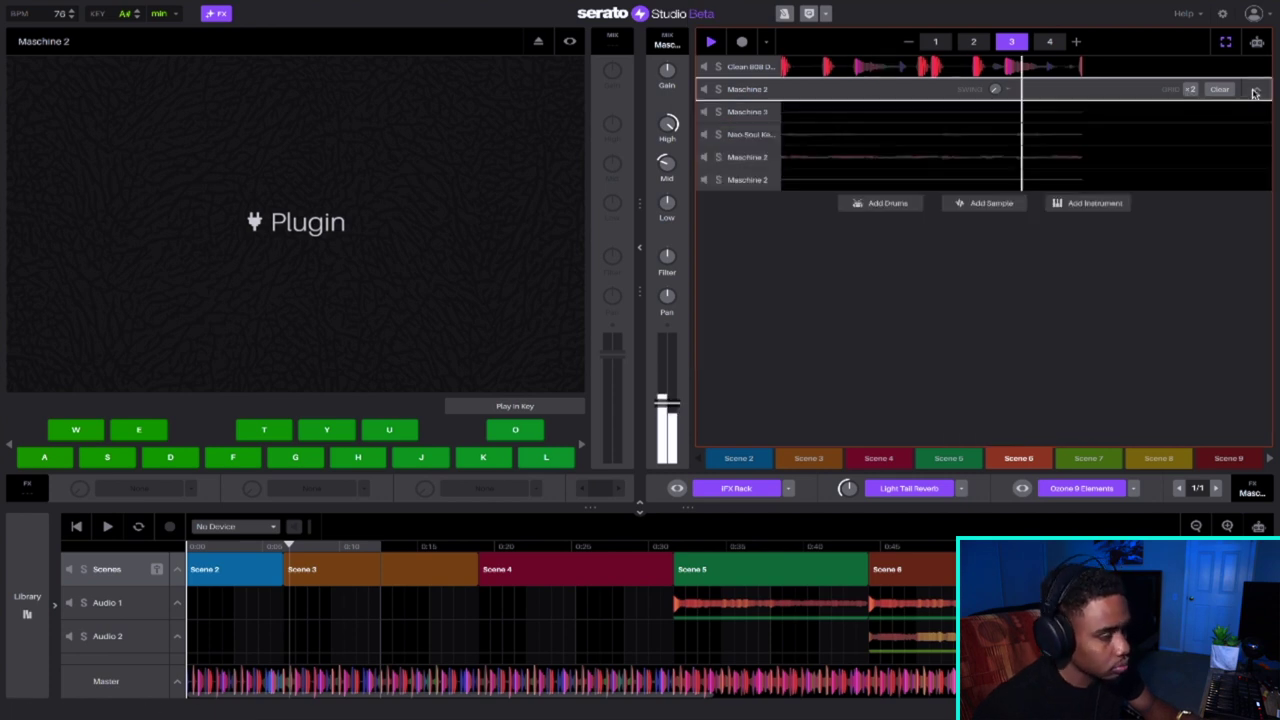
pyautogui.click(710, 47)
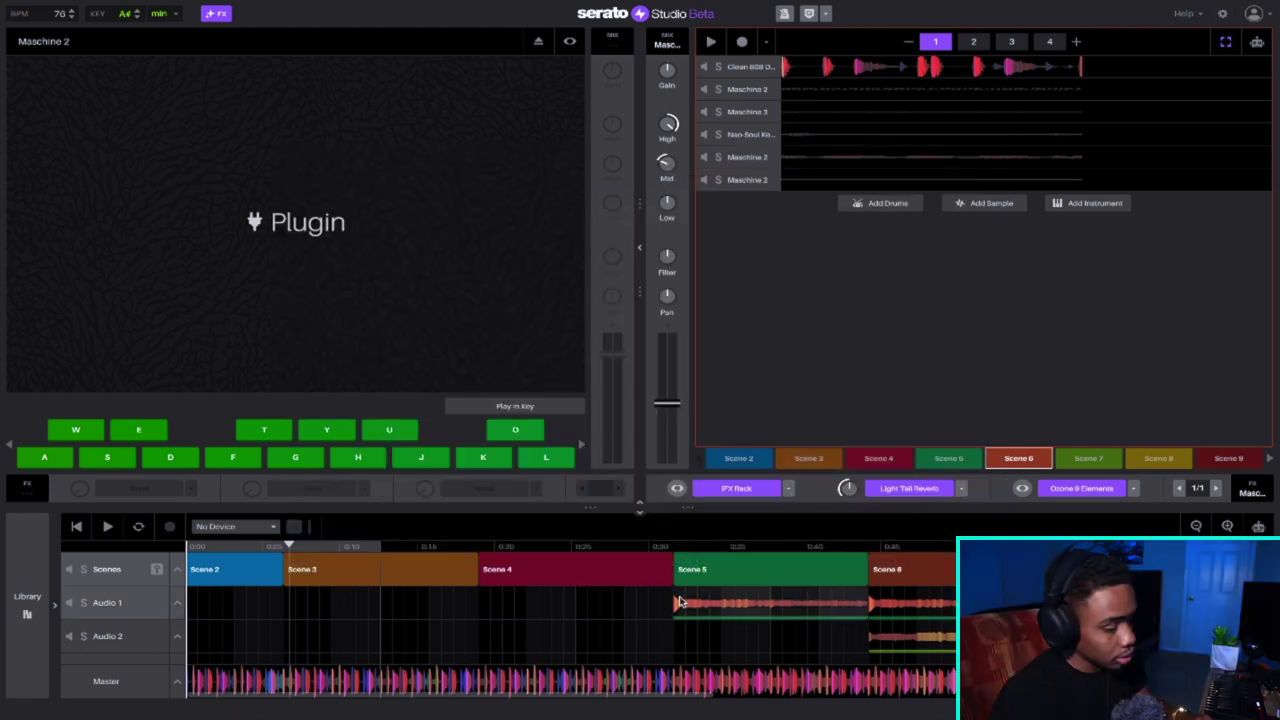
# Step: Open the Audio 1 recording under Scene 5 and listen to it soloed
pyautogui.doubleClick(680, 601)
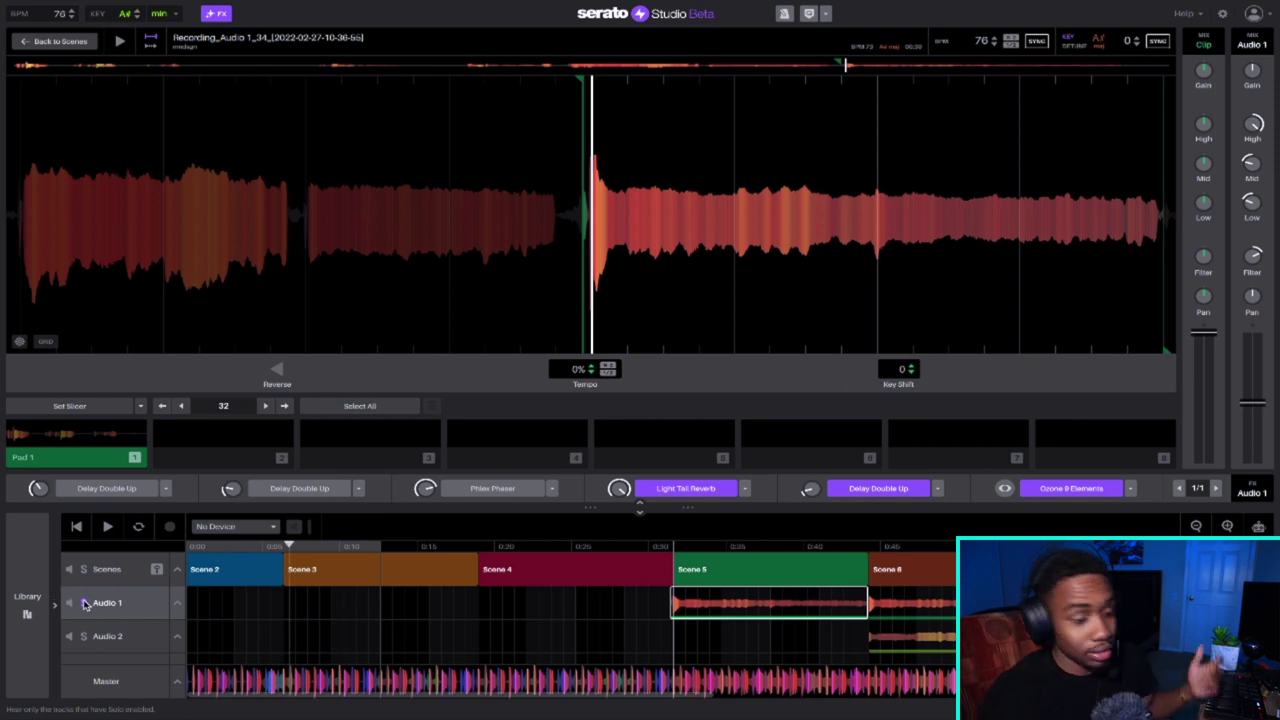
pyautogui.press('space')
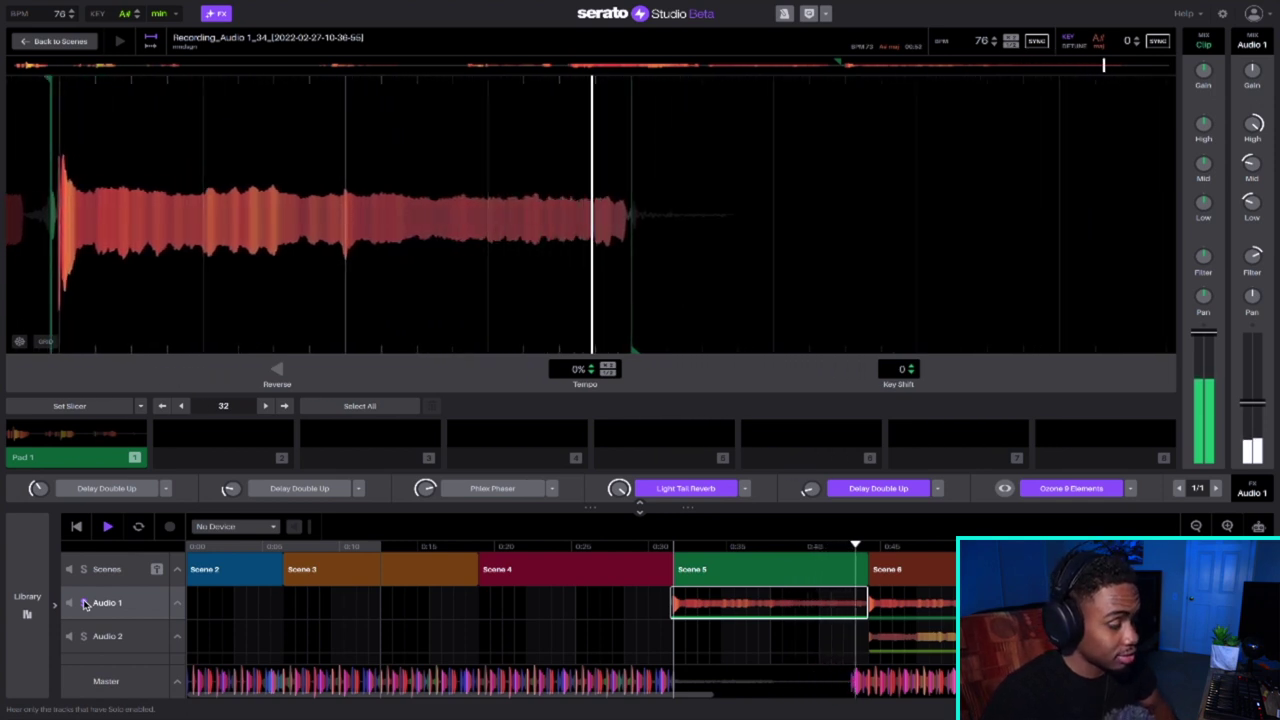
pyautogui.press('space')
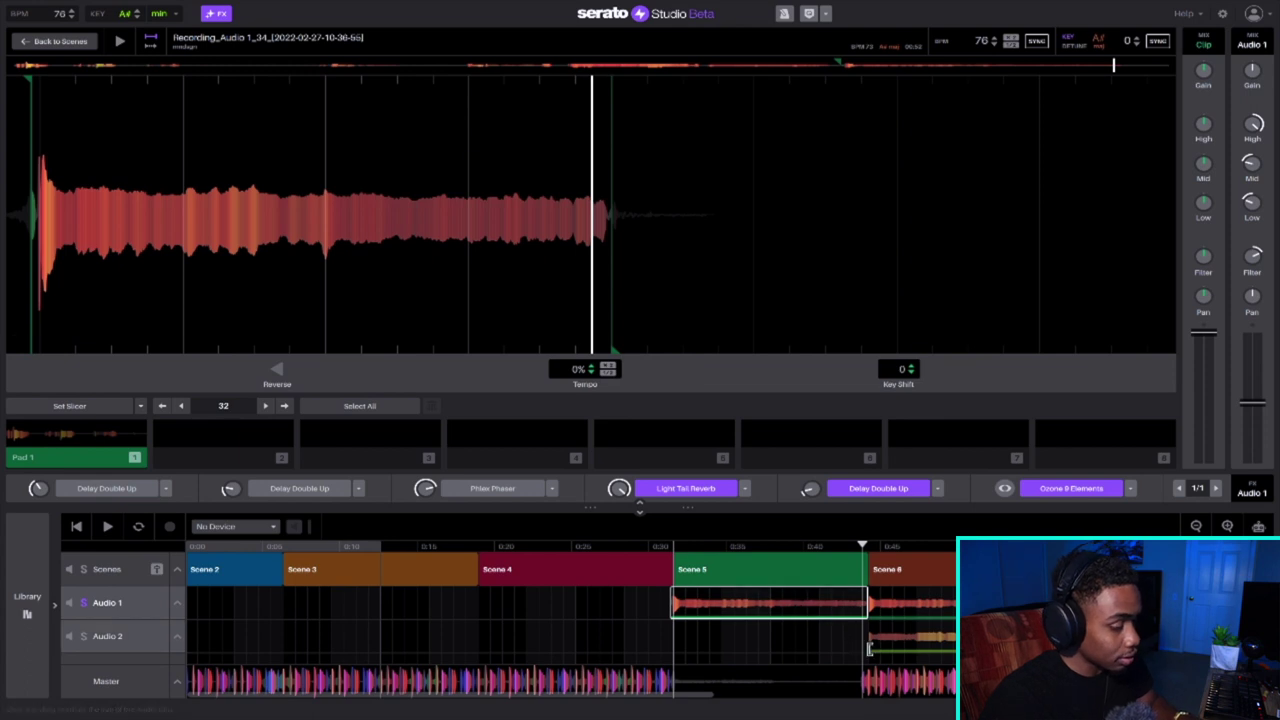
# Step: Solo the Audio 2 track and listen to the recorded vocal clips through Audio 3
pyautogui.click(120, 640)
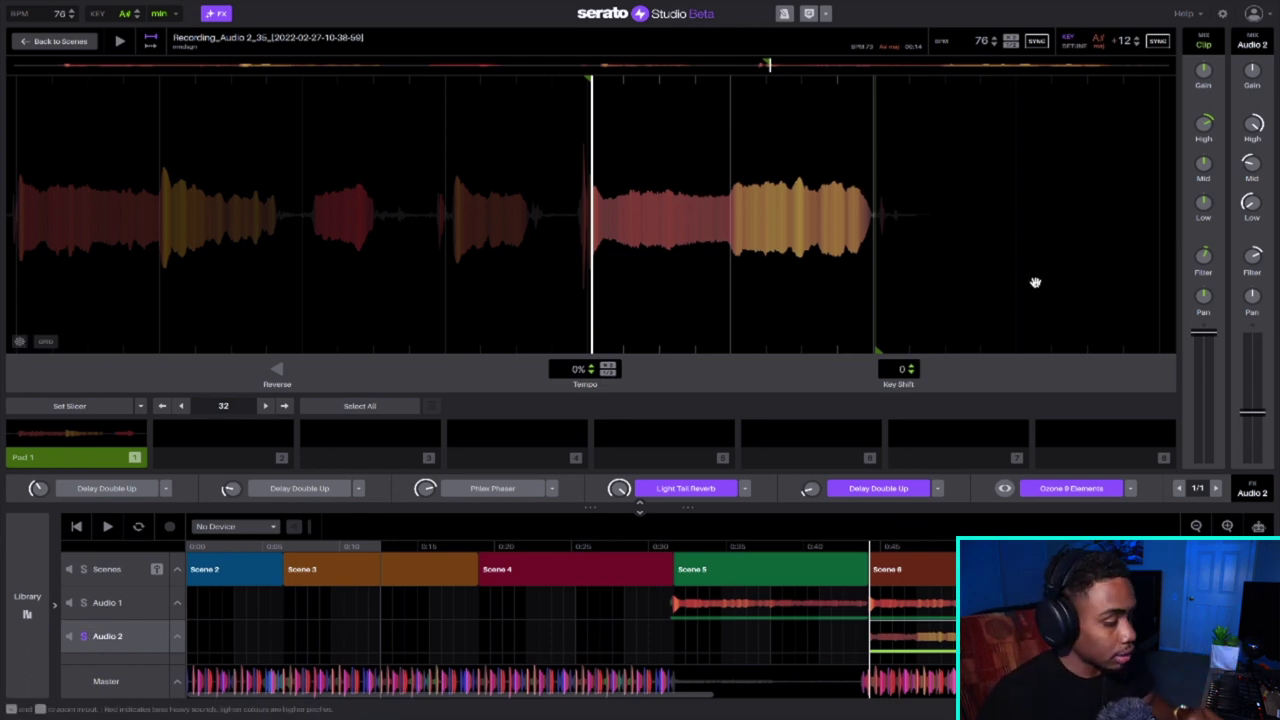
pyautogui.press('space')
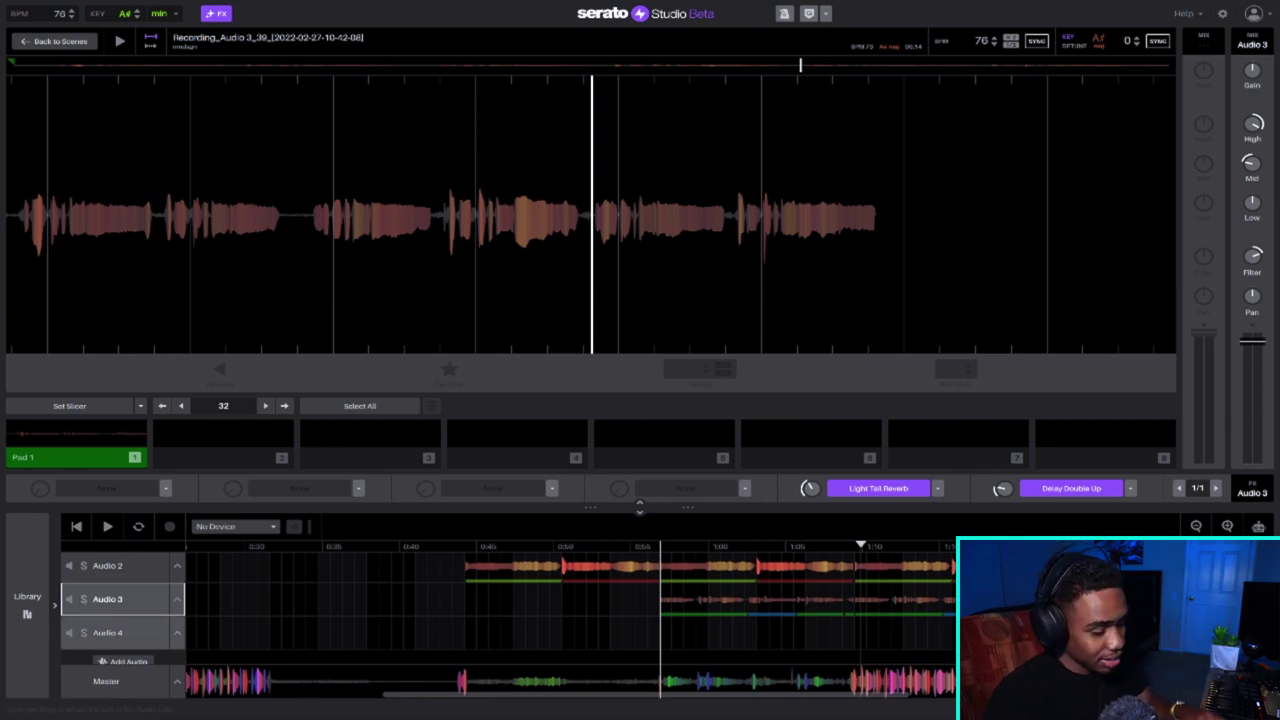
# Step: Listen to the sliced Audio 4 recording and inspect its iZotope Vinyl effect settings, closing the plugin window when done
pyautogui.click(896, 615)
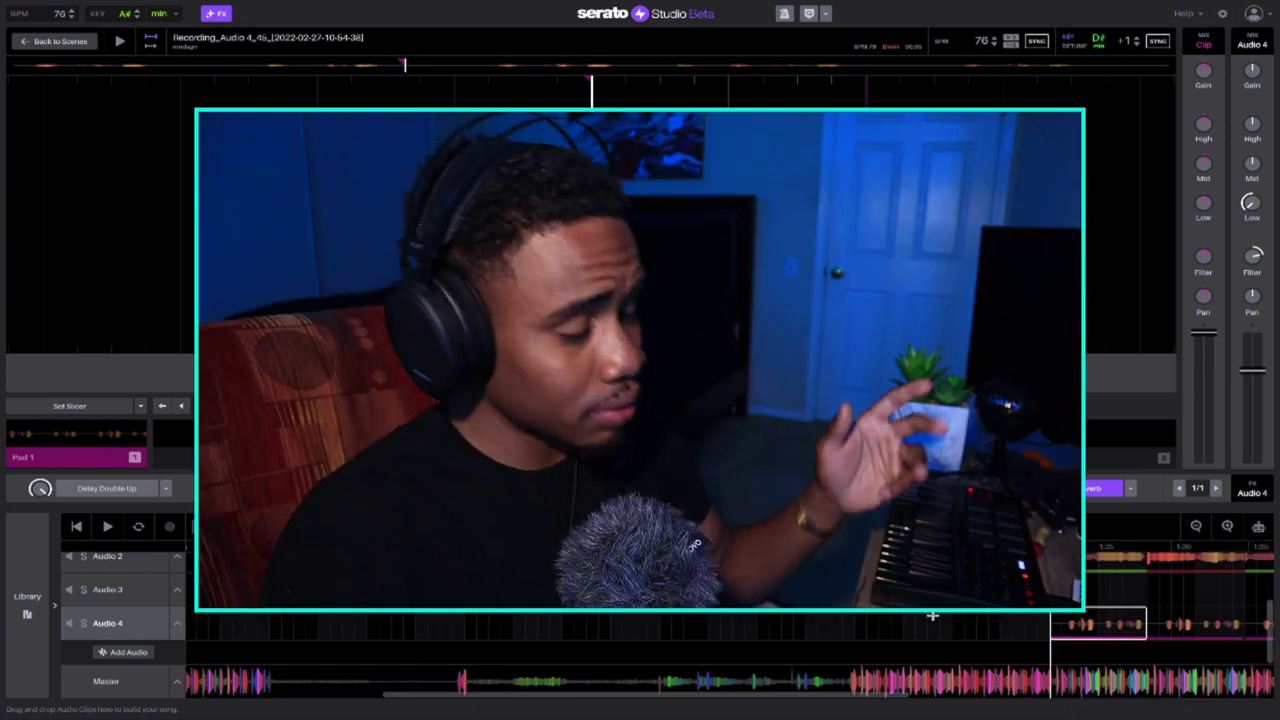
pyautogui.hscroll(10, 640, 650)
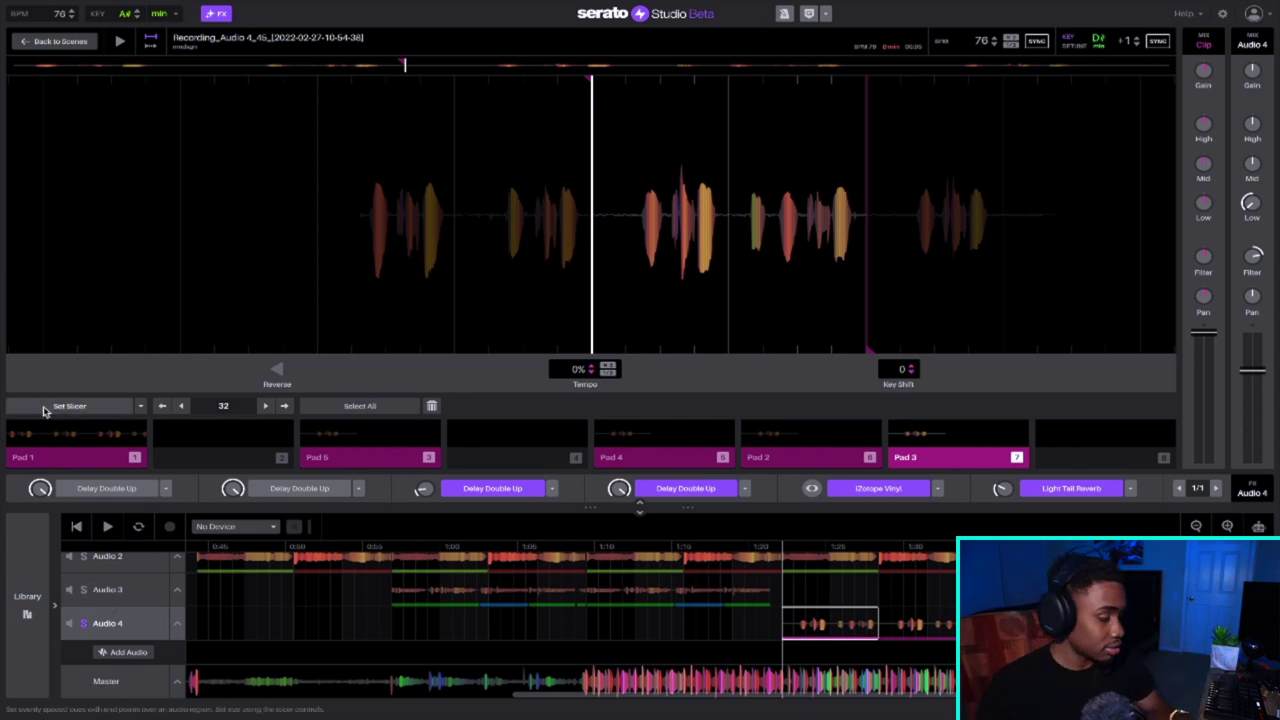
pyautogui.press('space')
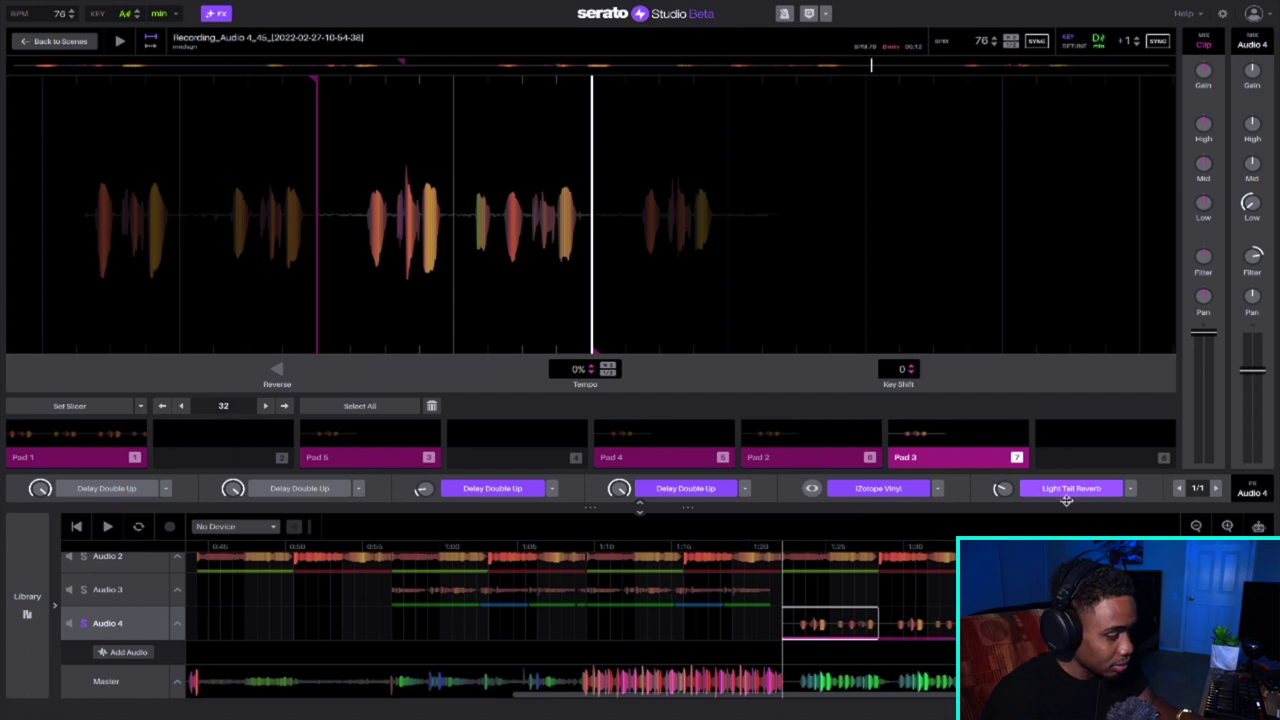
pyautogui.click(811, 490)
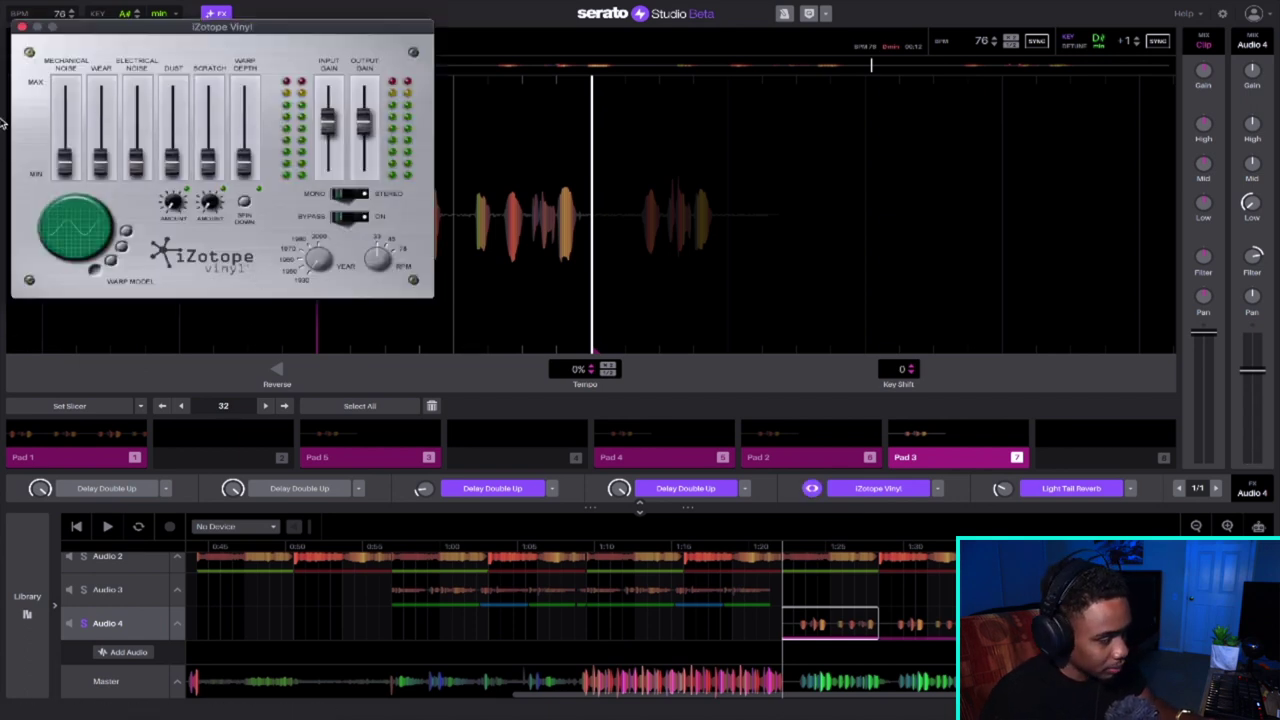
pyautogui.click(22, 26)
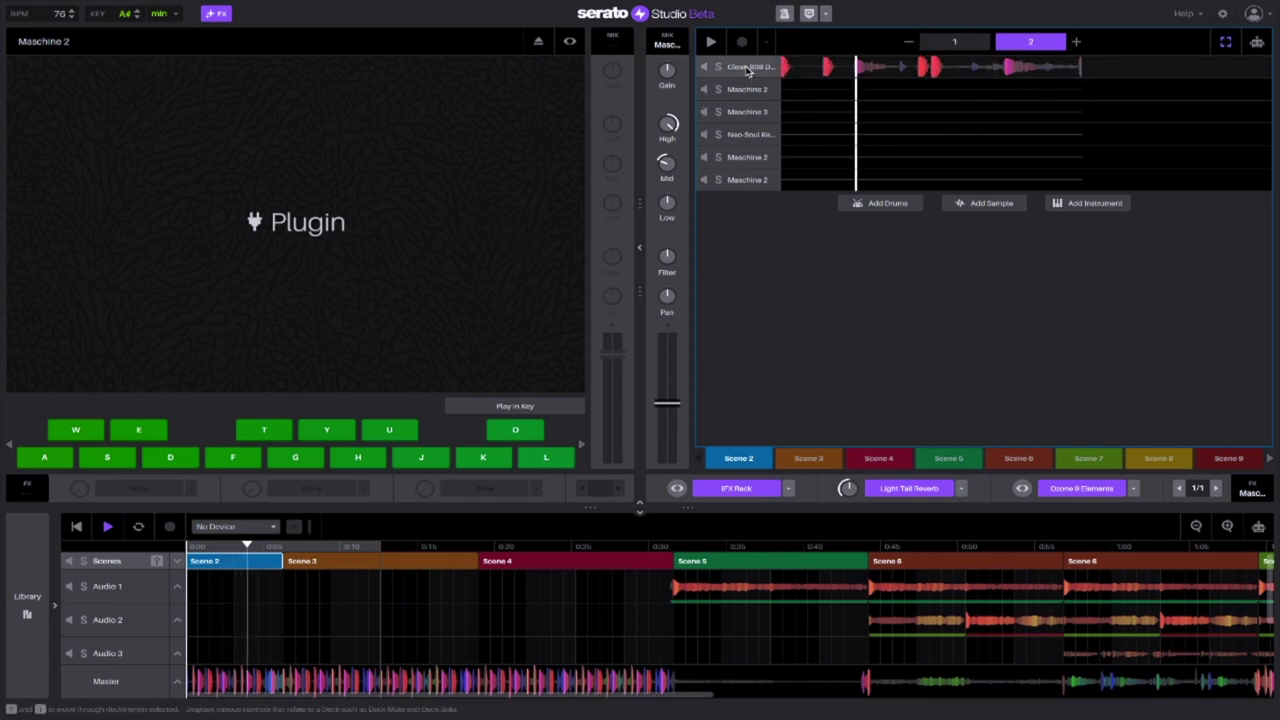
# Step: Expand the Clean 808 Drum Kit deck to view its step pattern while the arrangement plays
pyautogui.click(746, 68)
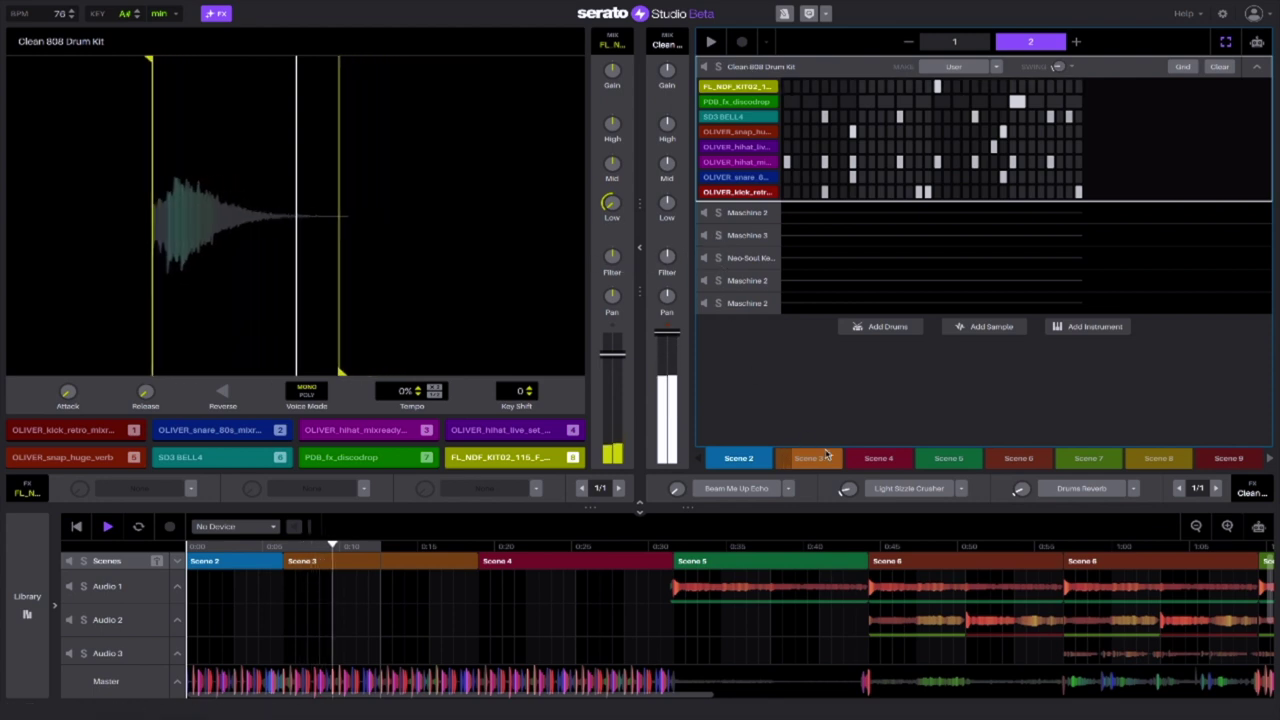
# Step: View Scene 3 and Scene 4 as the arrangement plays, and examine the Maschine 3 deck's note pattern, collapsing the deck when done
pyautogui.click(809, 458)
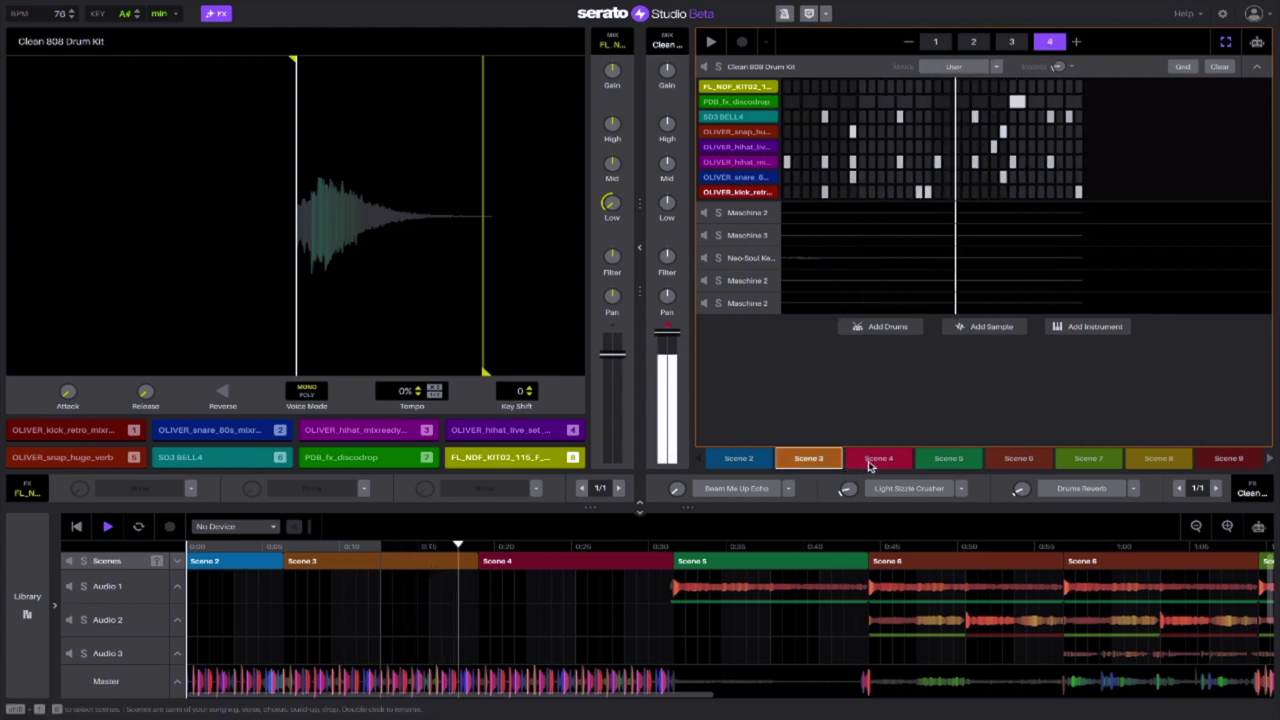
pyautogui.click(871, 458)
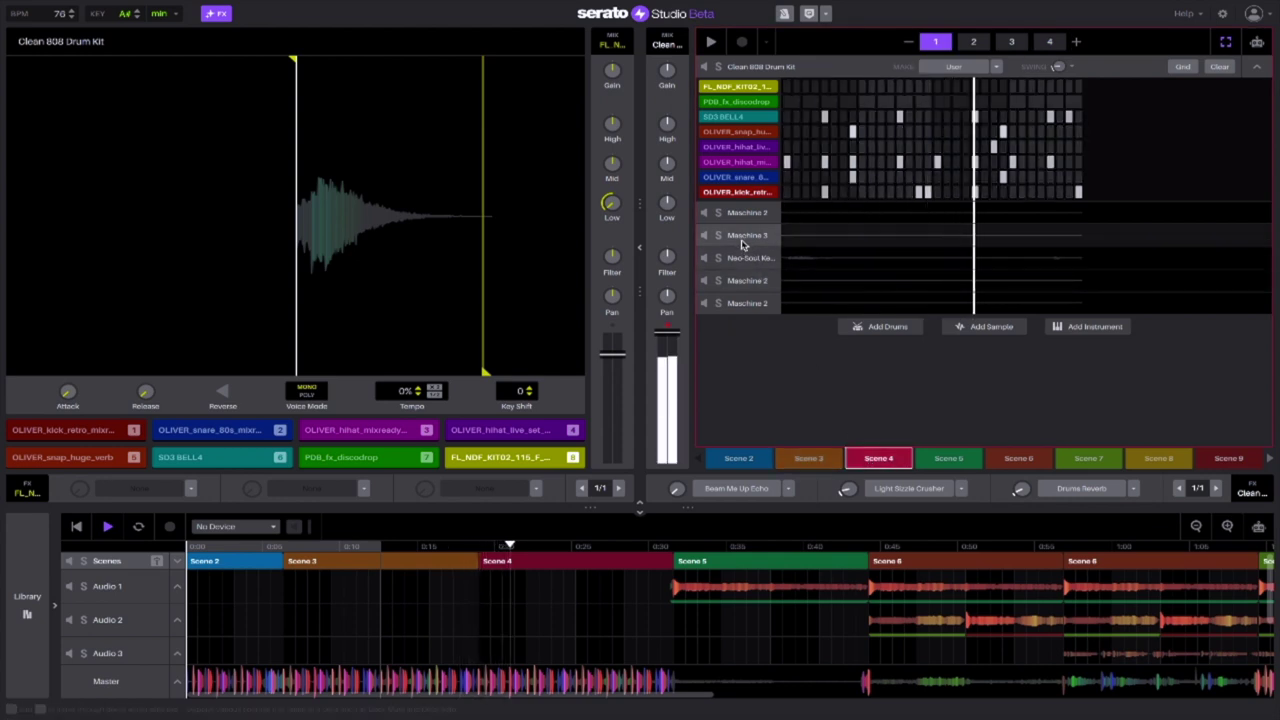
pyautogui.click(742, 240)
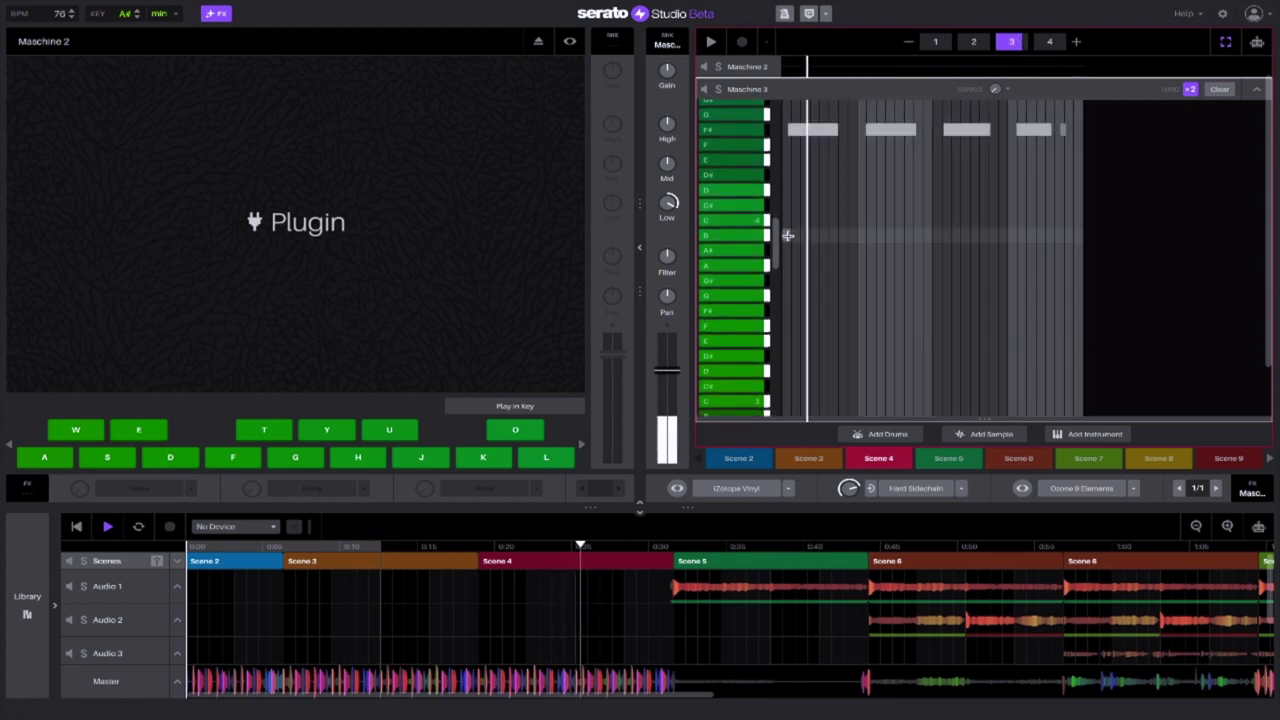
pyautogui.scroll(2, 858, 248)
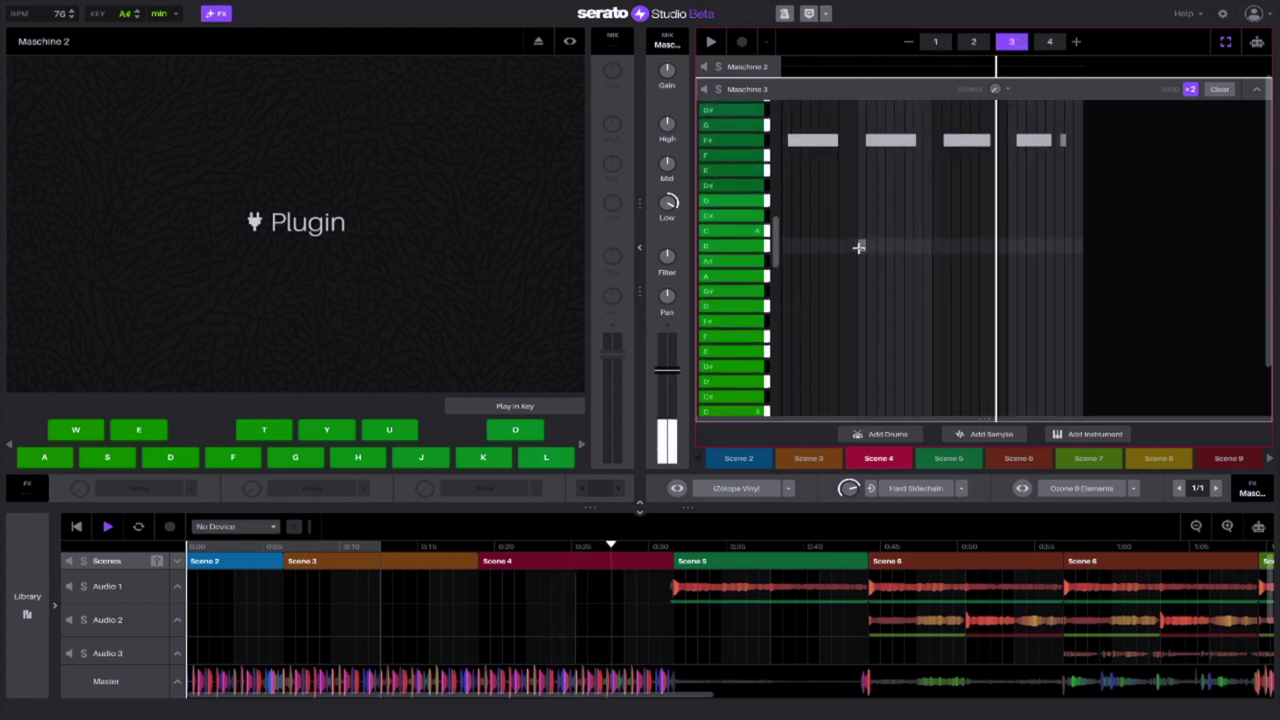
pyautogui.scroll(1, 858, 248)
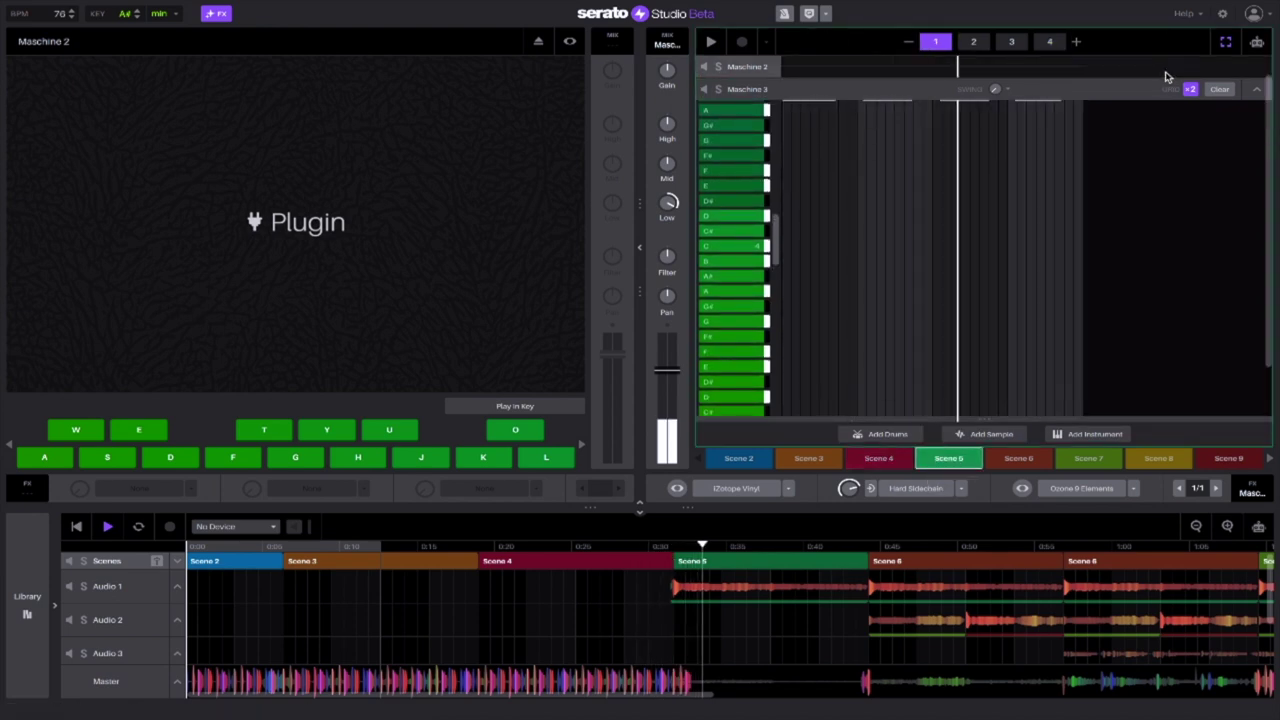
pyautogui.click(1256, 90)
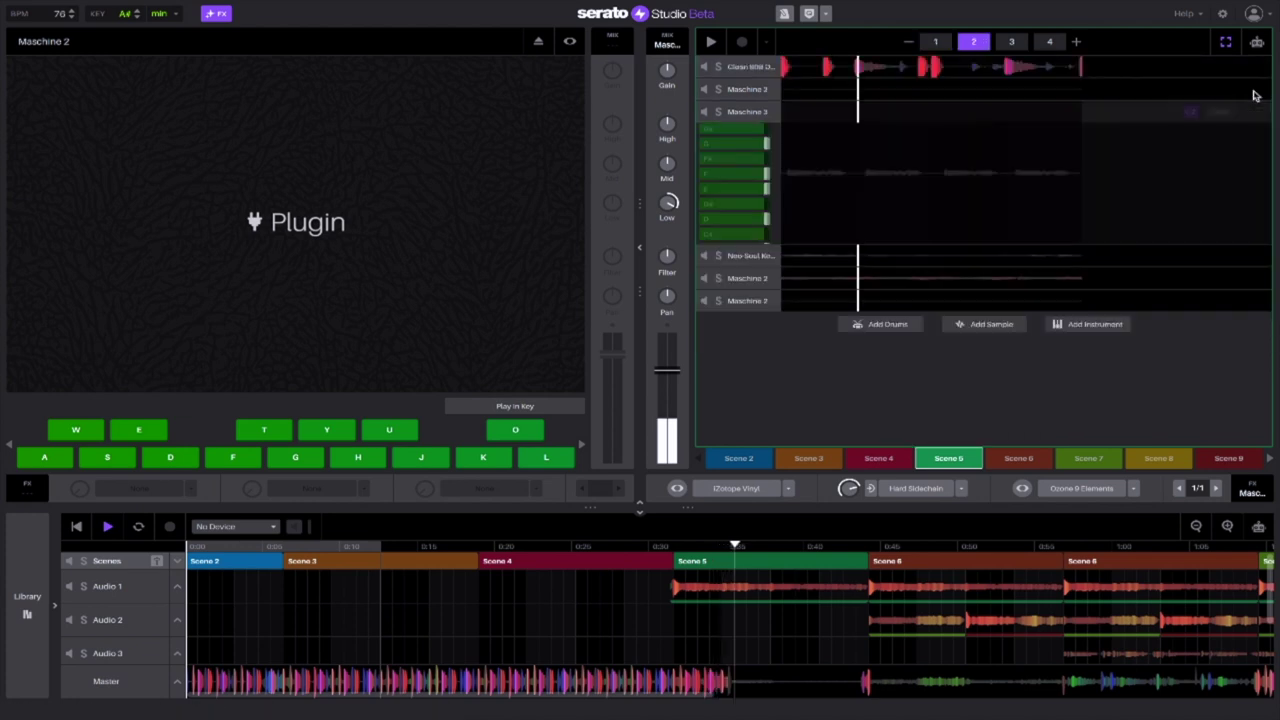
# Step: Open the Audio 1 recording under Scene 5 during playback, and display the Master track's waveform and effects
pyautogui.doubleClick(680, 587)
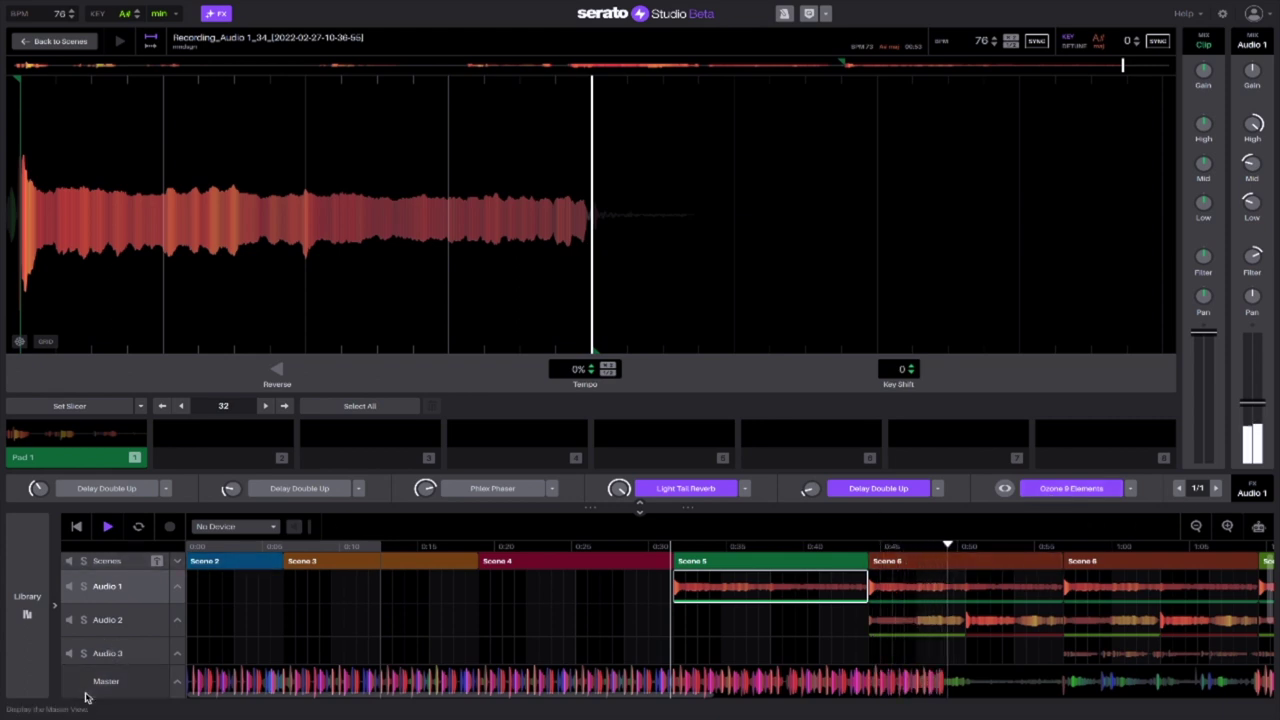
pyautogui.click(179, 667)
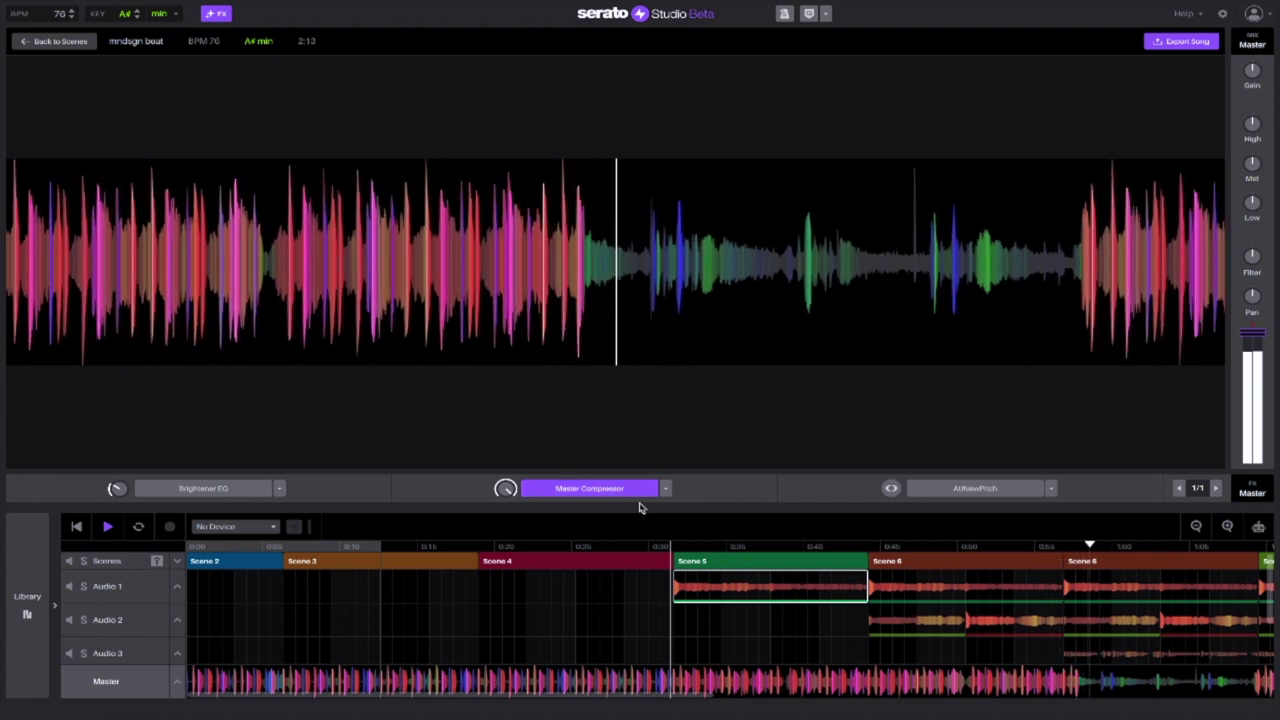
# Step: Enlarge the arrangement to full height to follow all audio tracks through the last scenes, and restore the Master waveform view
pyautogui.click(640, 506)
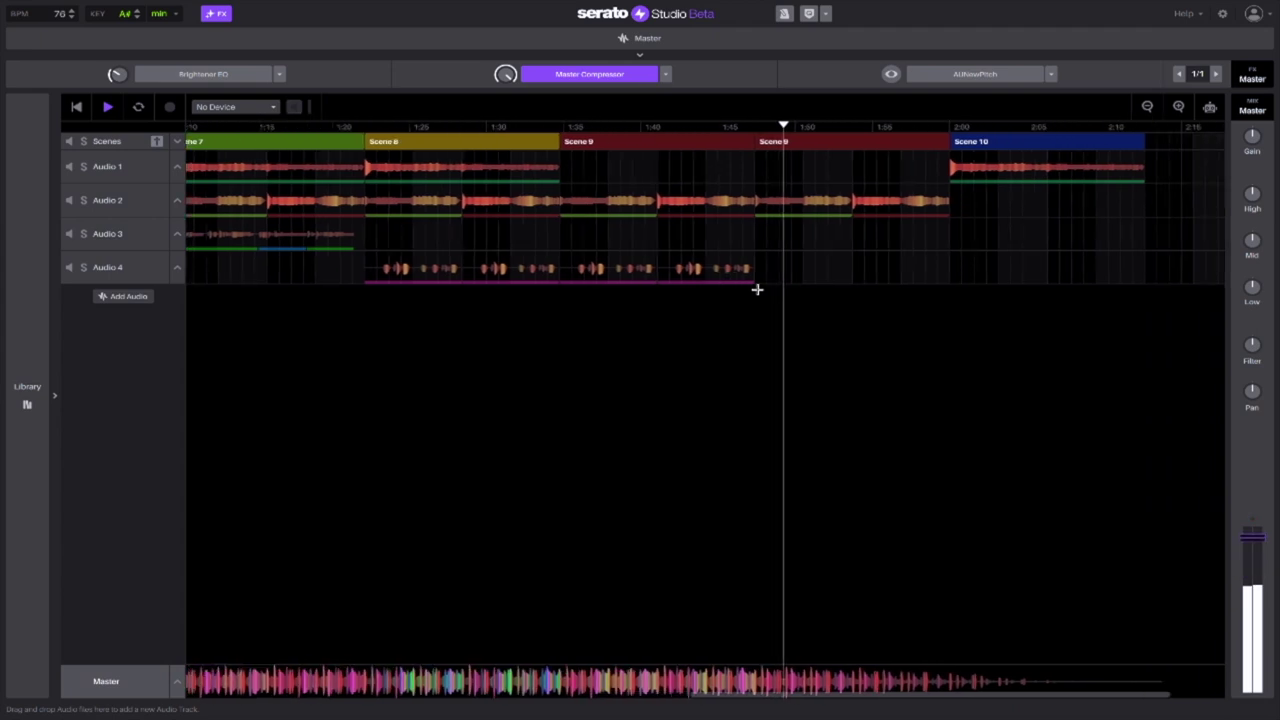
pyautogui.click(641, 56)
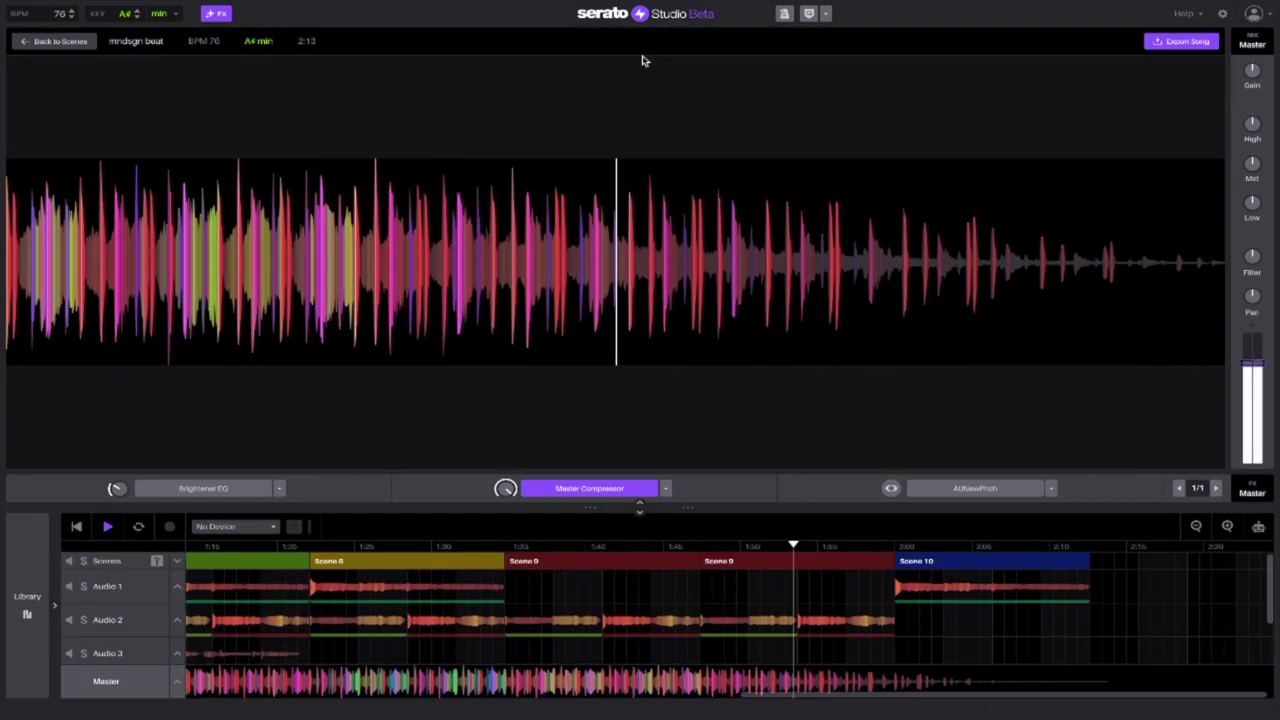